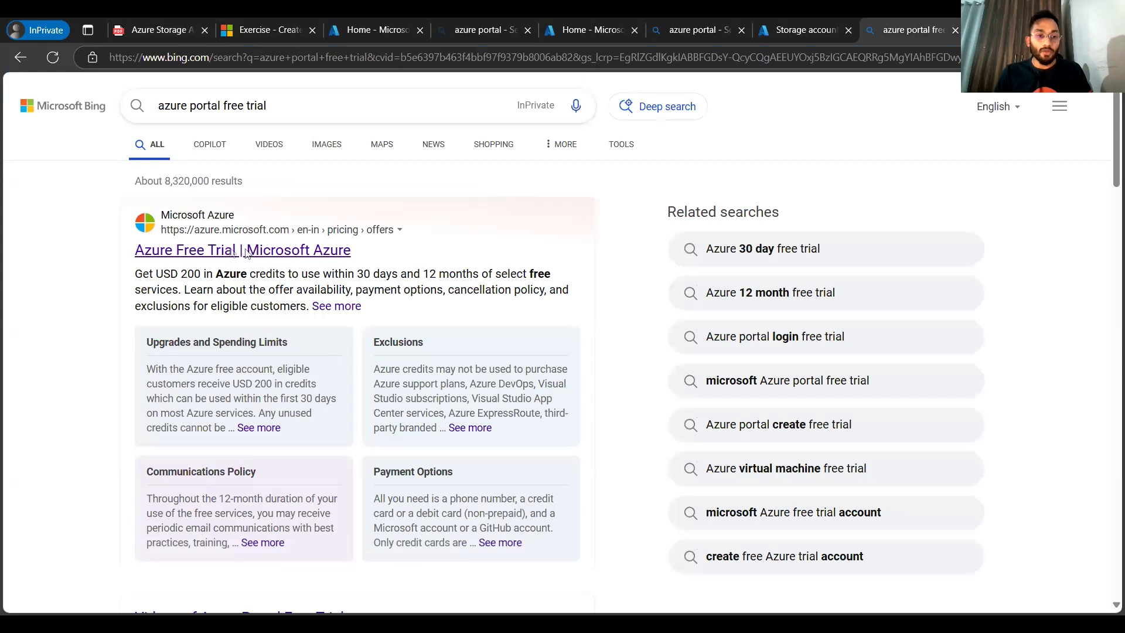
Step: Open the Azure Free Trial result for the "azure portal free trial" search
scroll(252, 316, down, 3)
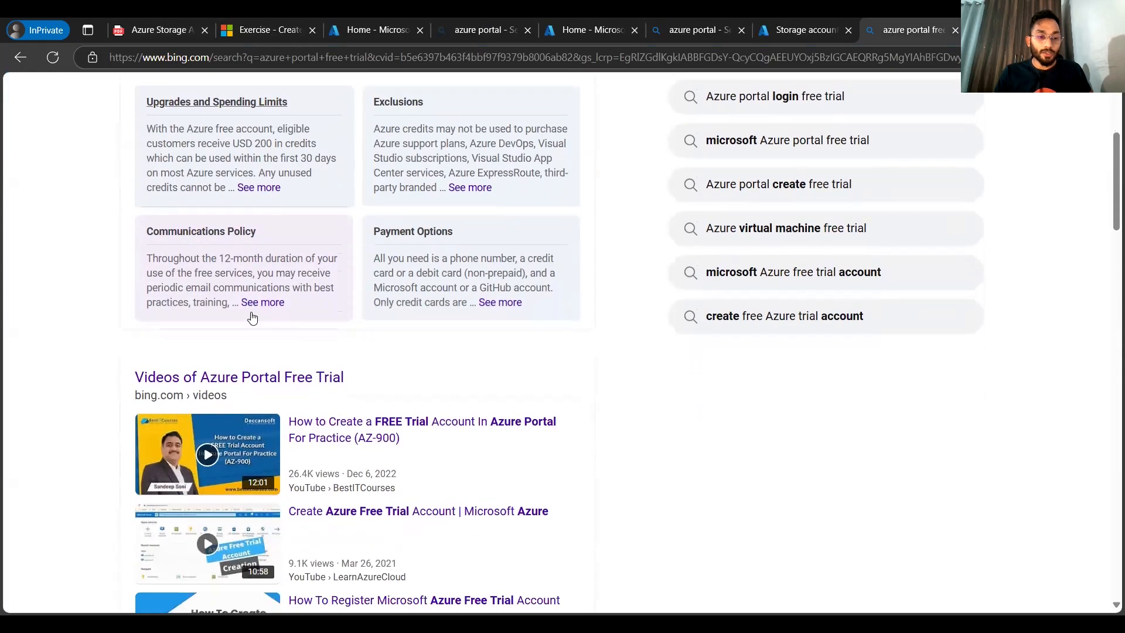
scroll(246, 307, up, 3)
scroll(240, 299, down, 5)
scroll(233, 291, down, 3)
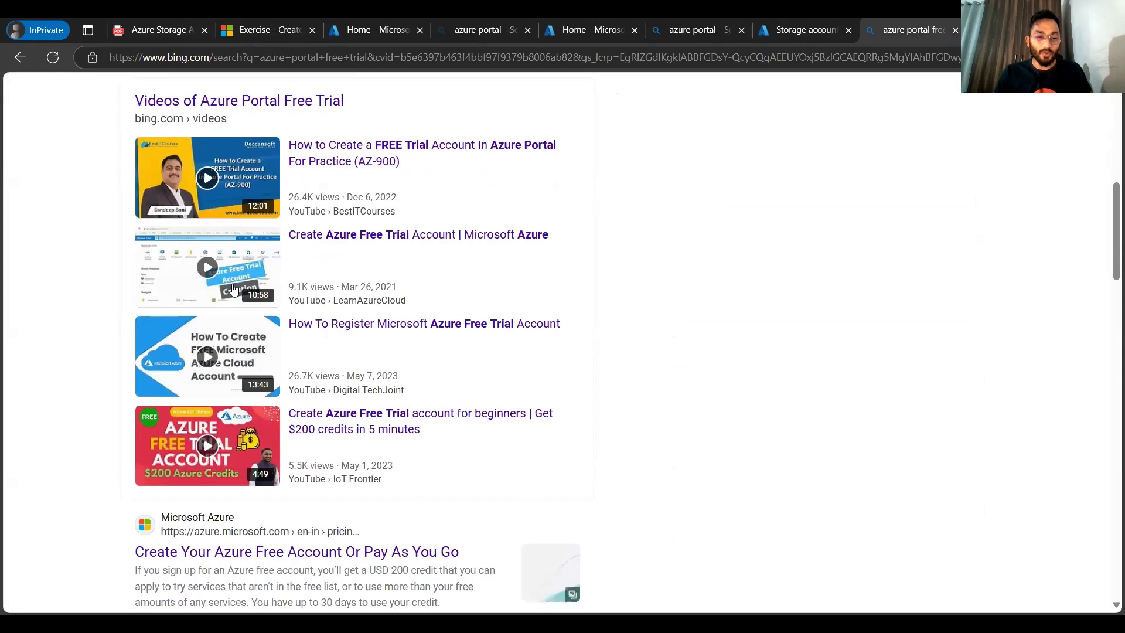
scroll(233, 289, up, 3)
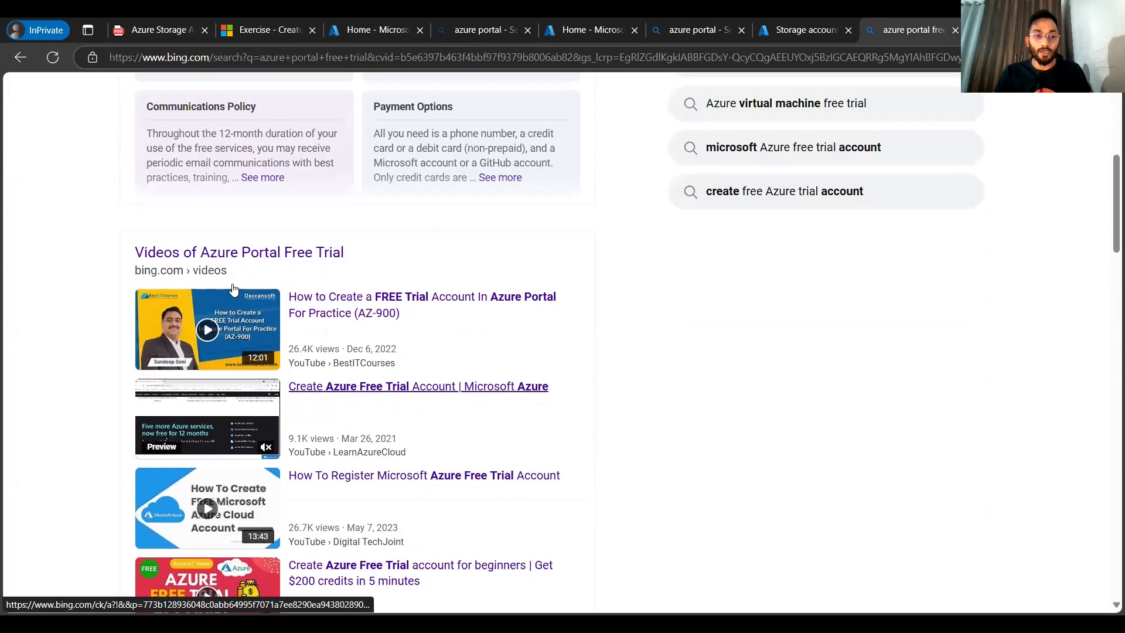
scroll(246, 276, up, 4)
click(271, 245)
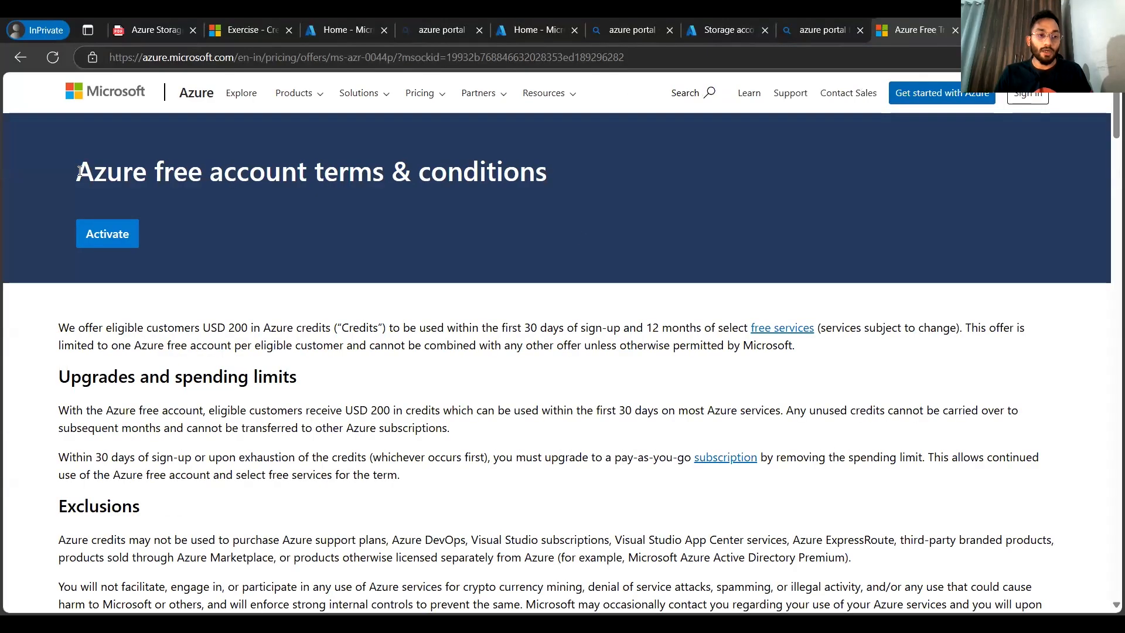
Step: Activate the Azure free account offer from the terms and conditions page
drag(185, 169, 520, 175)
click(121, 234)
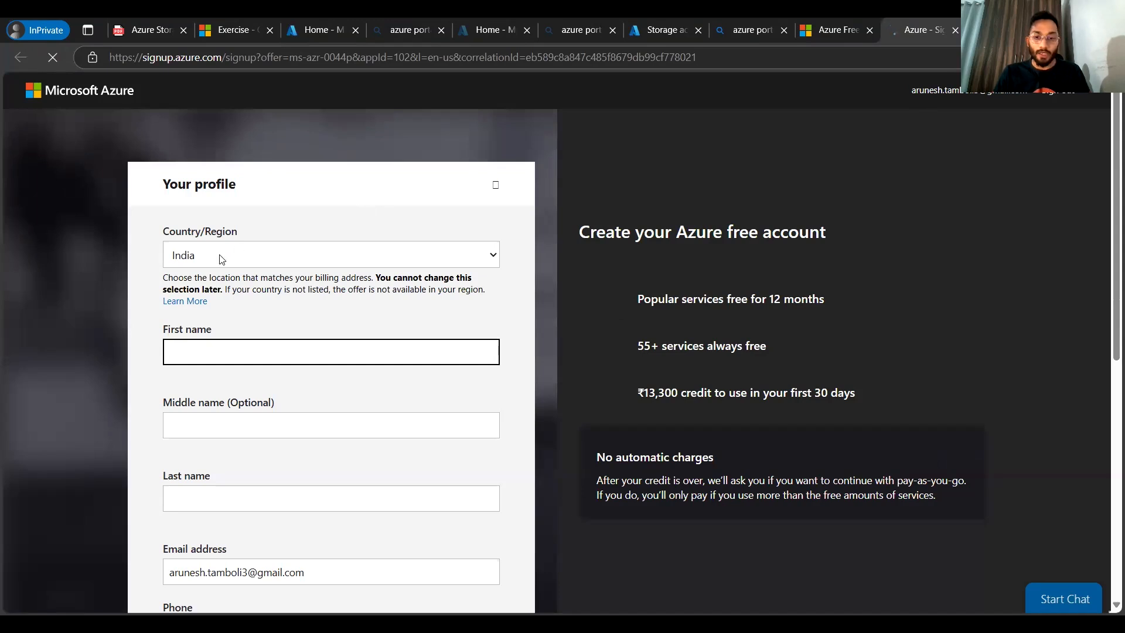
Step: Review the free account benefits and the no-automatic-charges note beside the signup form
scroll(221, 259, down, 1)
scroll(221, 259, up, 1)
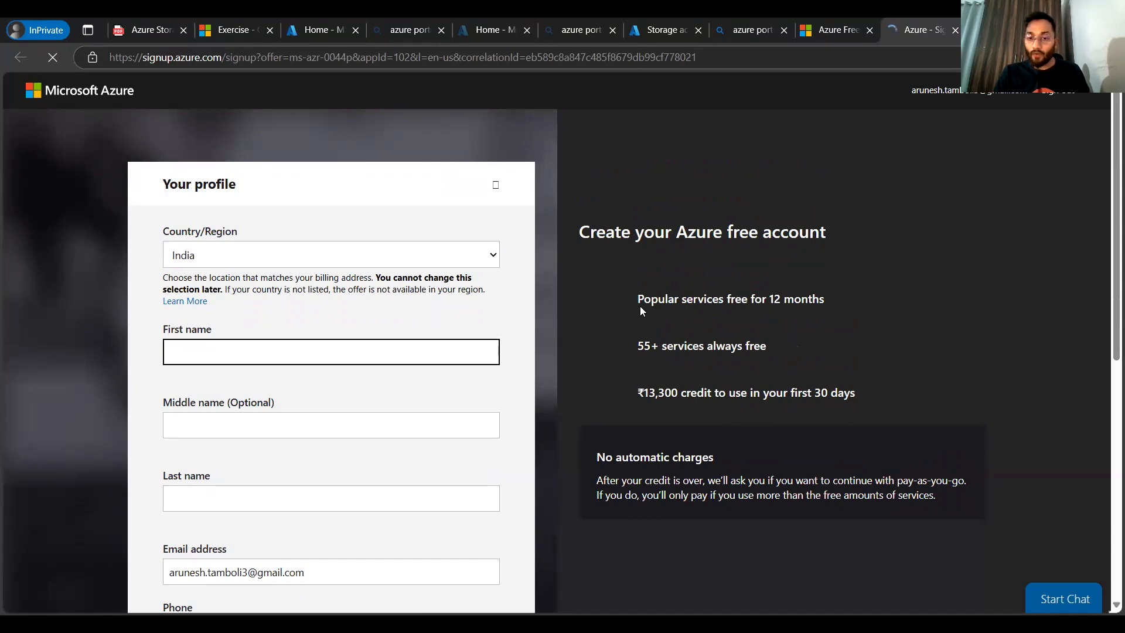
scroll(640, 306, down, 1)
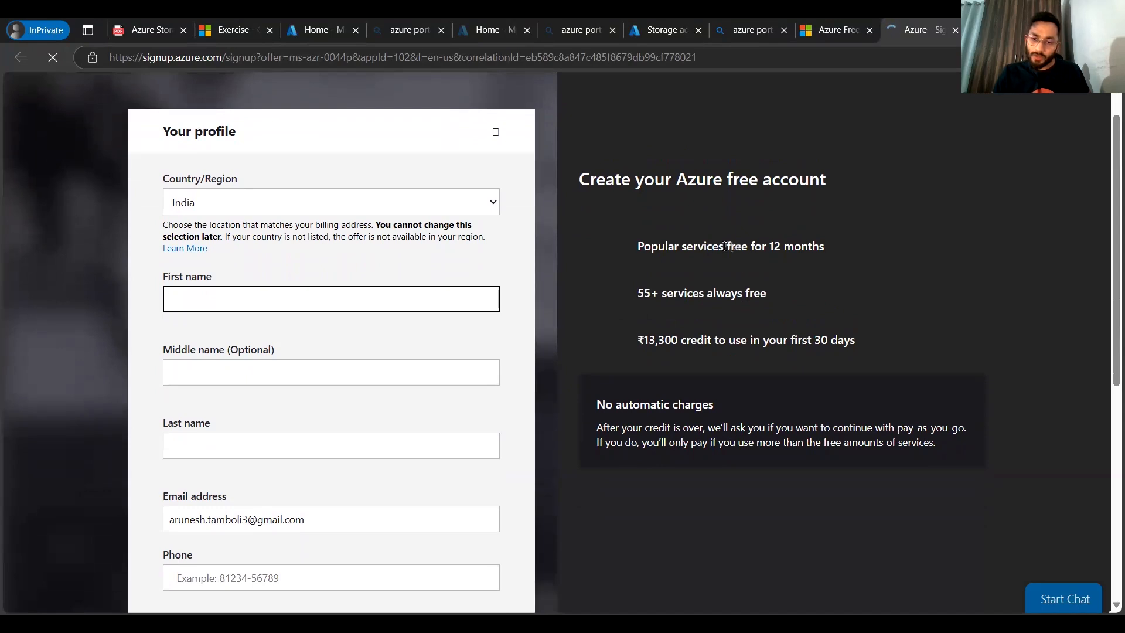
scroll(813, 248, up, 1)
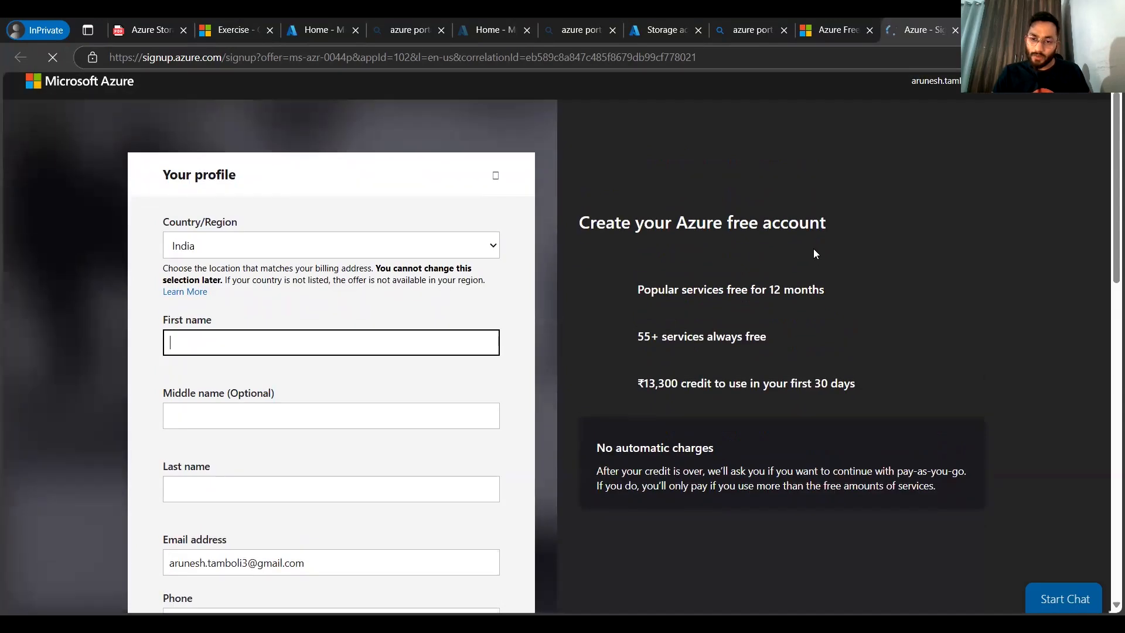
triple_click(675, 385)
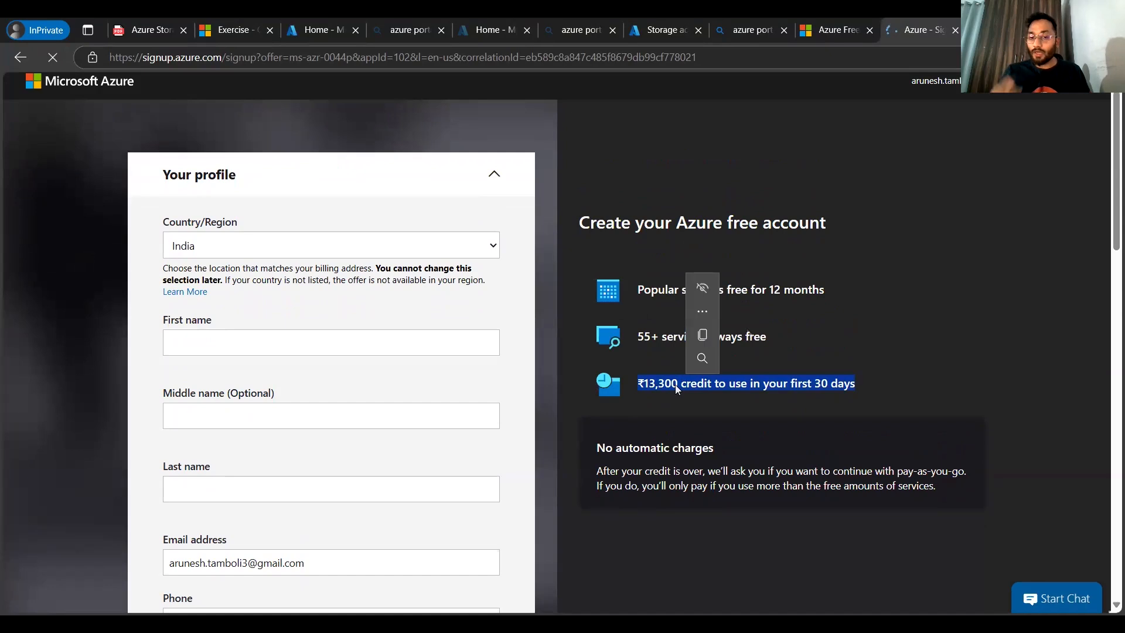
click(755, 244)
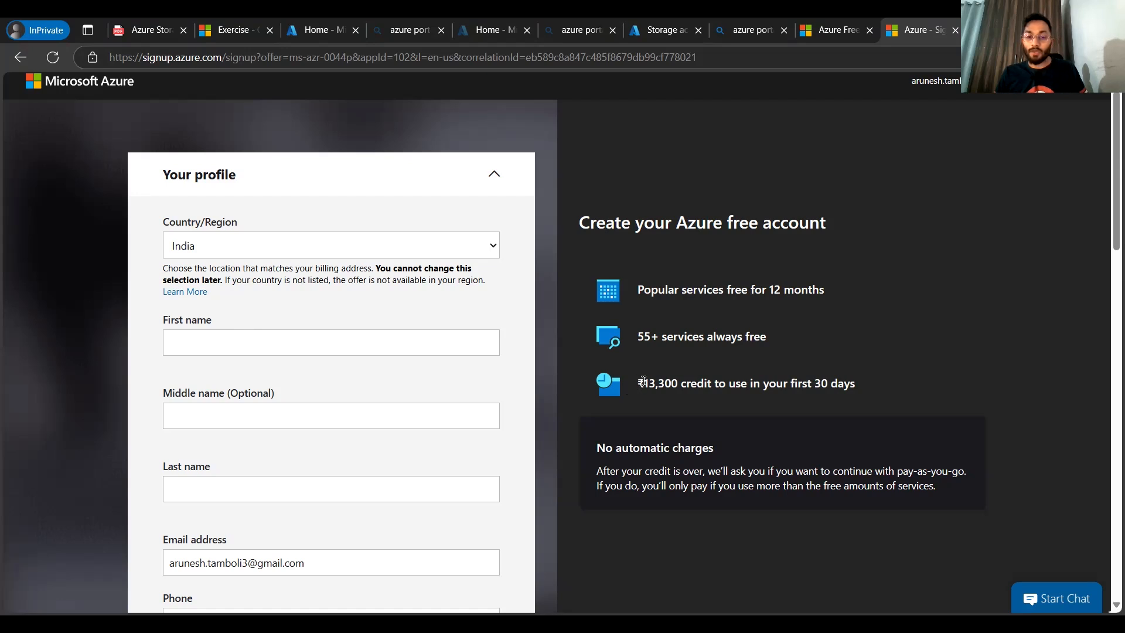
drag(643, 382, 681, 384)
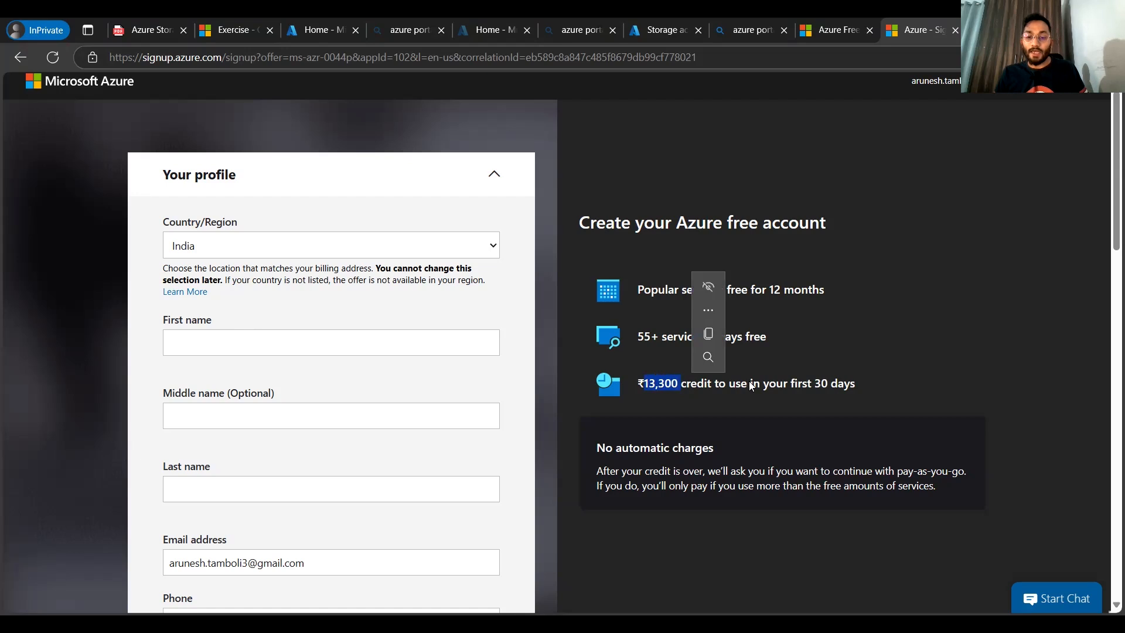
triple_click(824, 382)
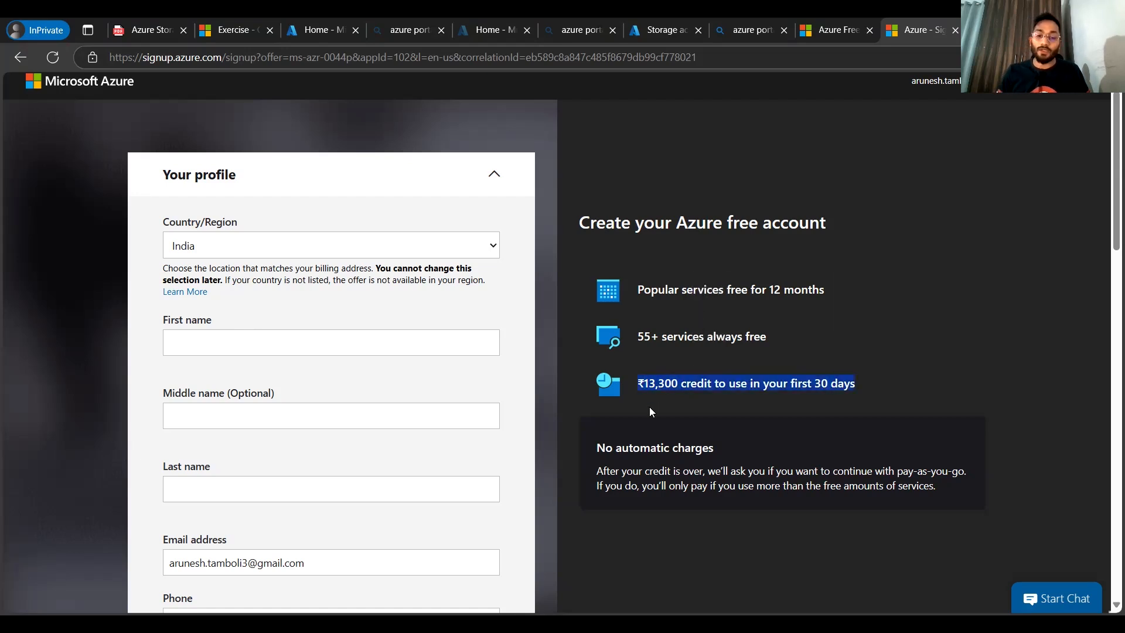
scroll(649, 407, down, 1)
drag(597, 397, 945, 413)
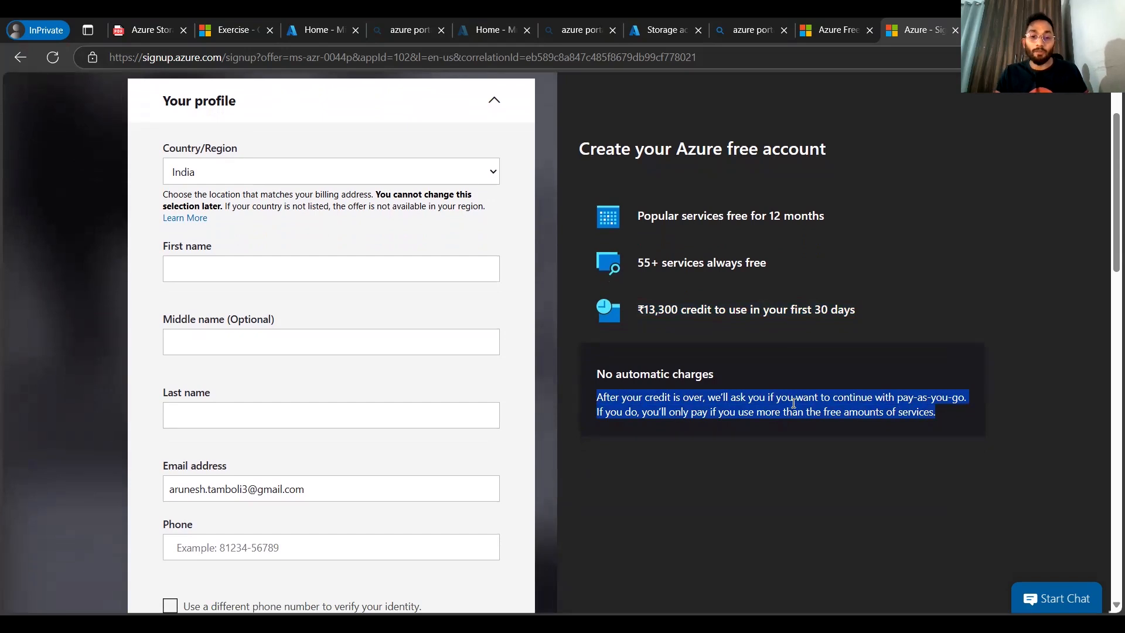
triple_click(635, 377)
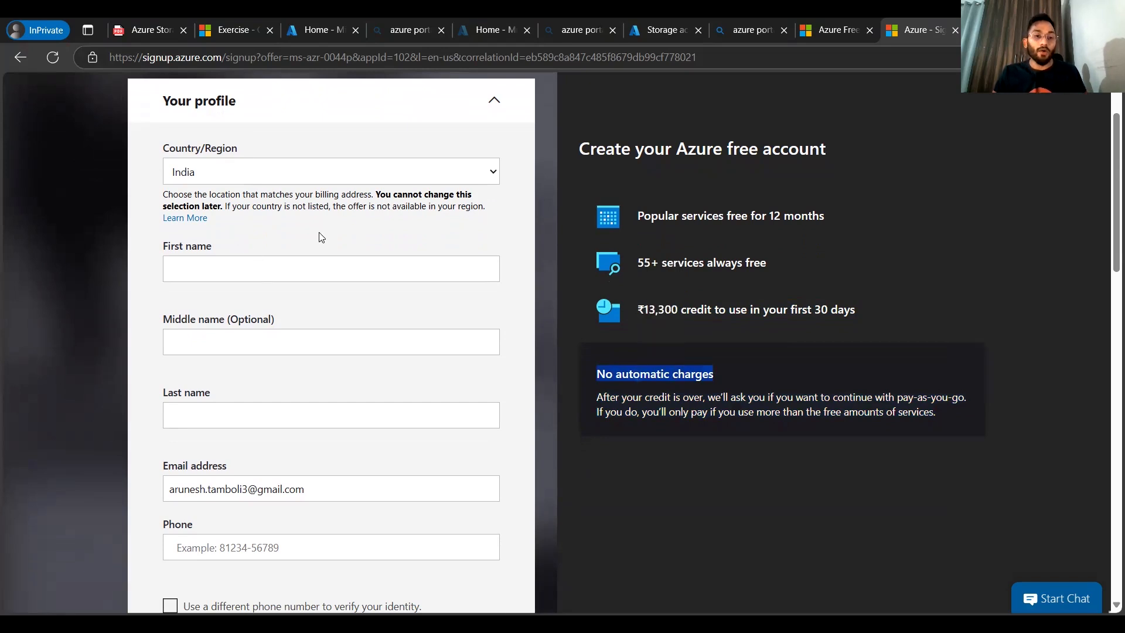
Step: Go through the profile form's name, email, phone, company, address, state and postal code fields
click(234, 271)
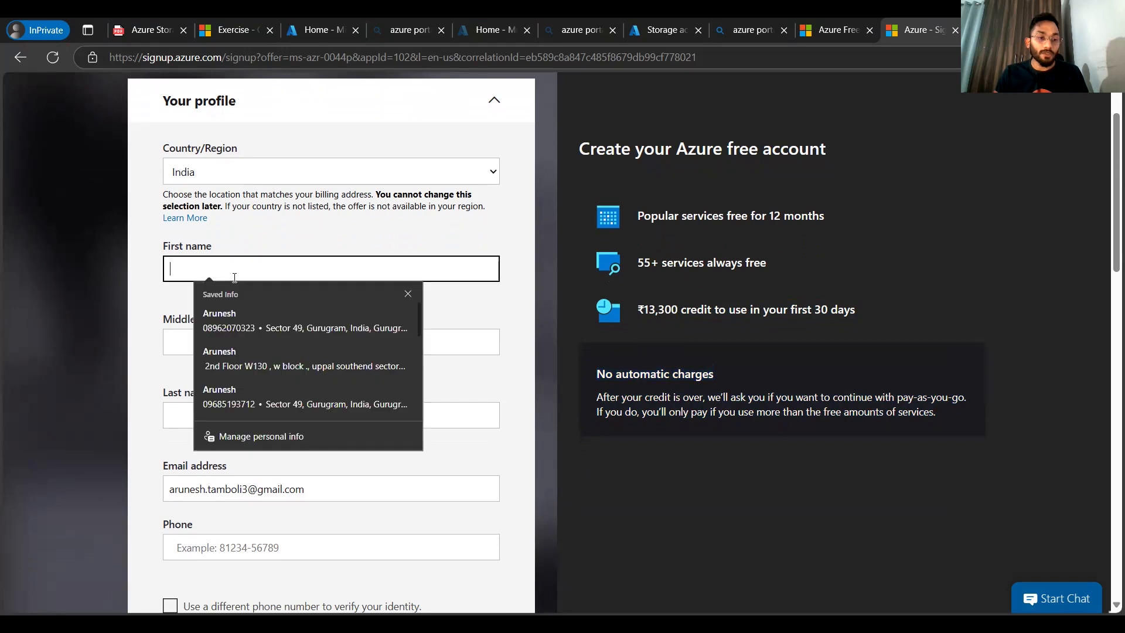
scroll(234, 276, down, 1)
click(235, 280)
scroll(129, 316, down, 3)
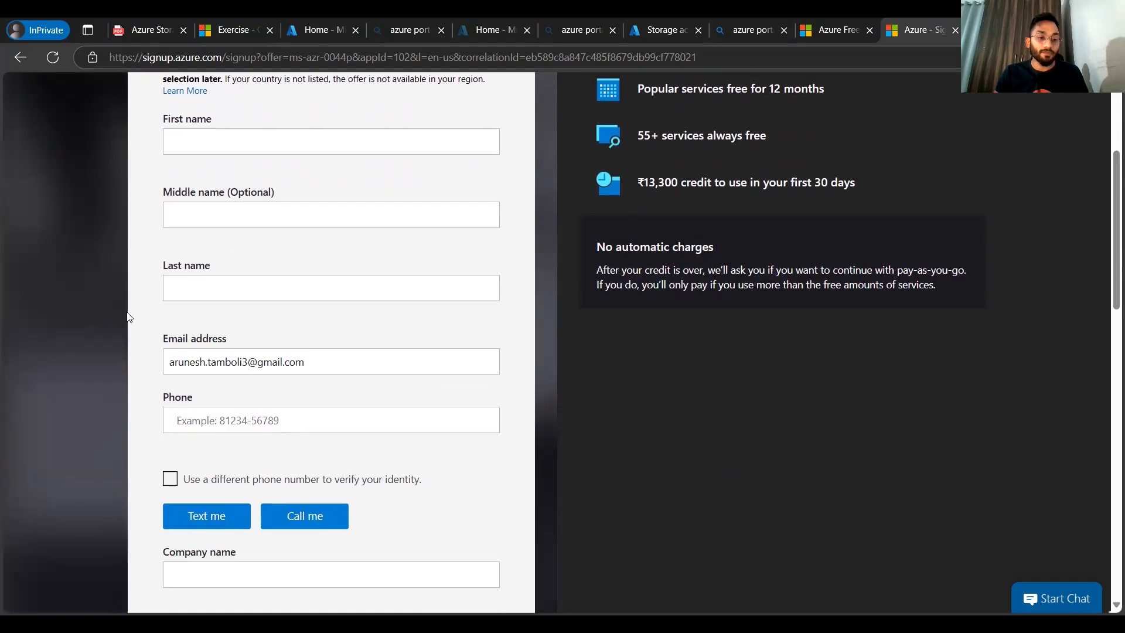
click(198, 317)
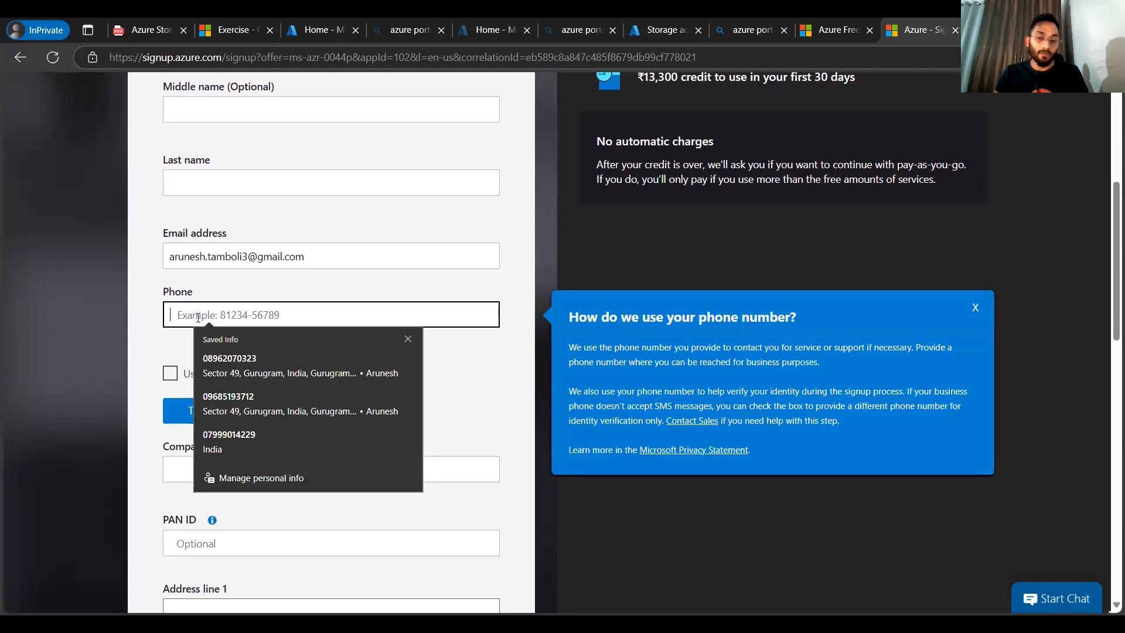
click(143, 318)
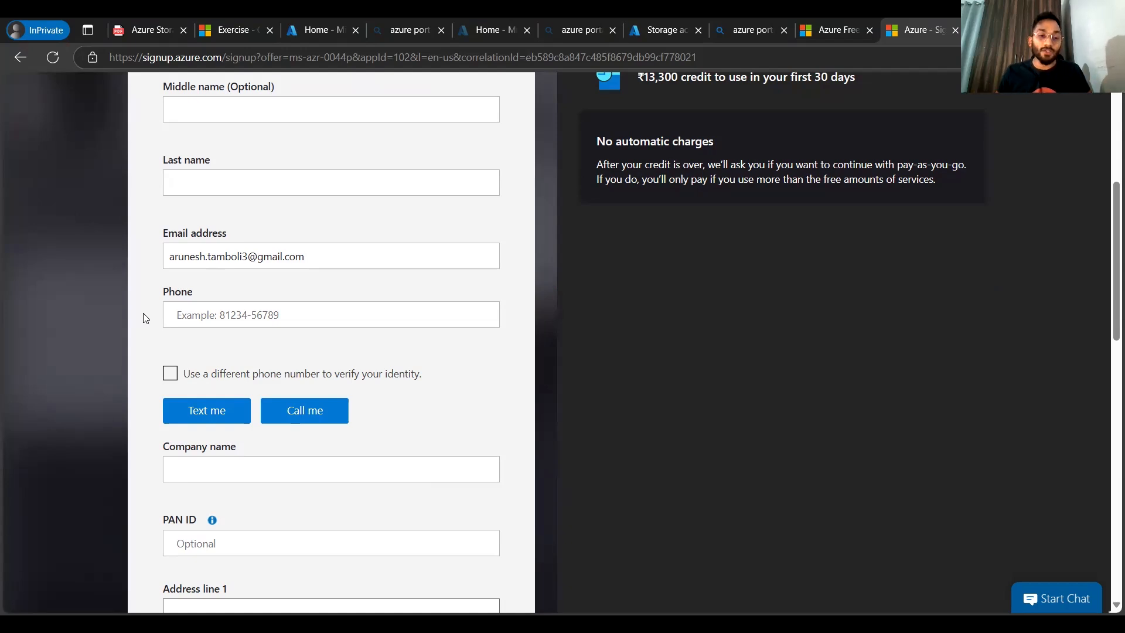
scroll(145, 318, down, 1)
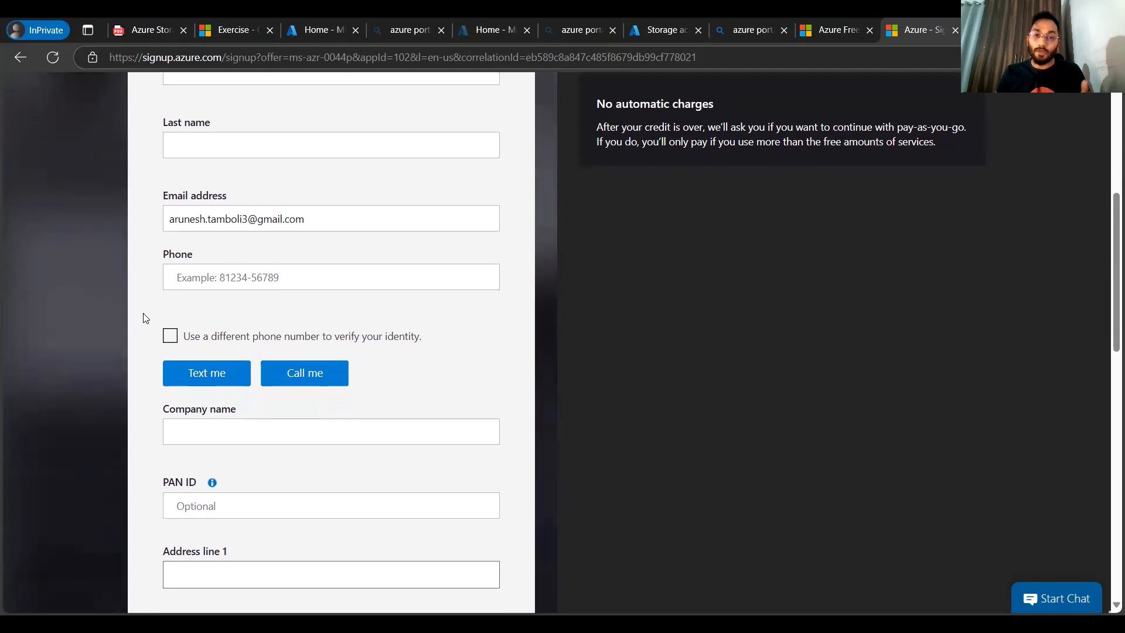
scroll(146, 318, down, 1)
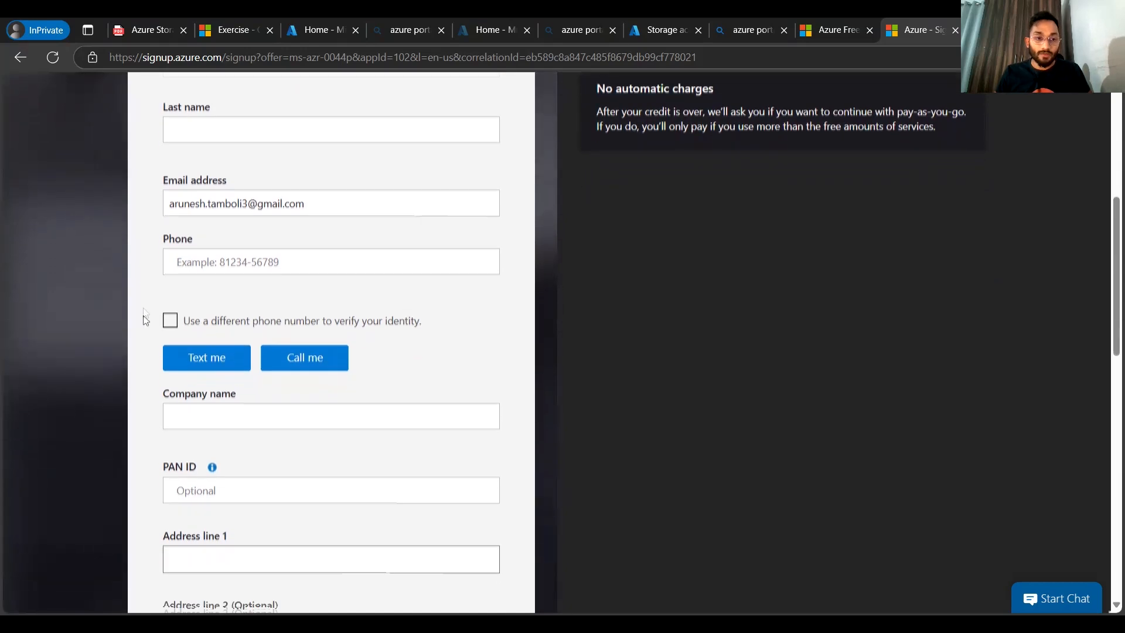
scroll(146, 319, down, 2)
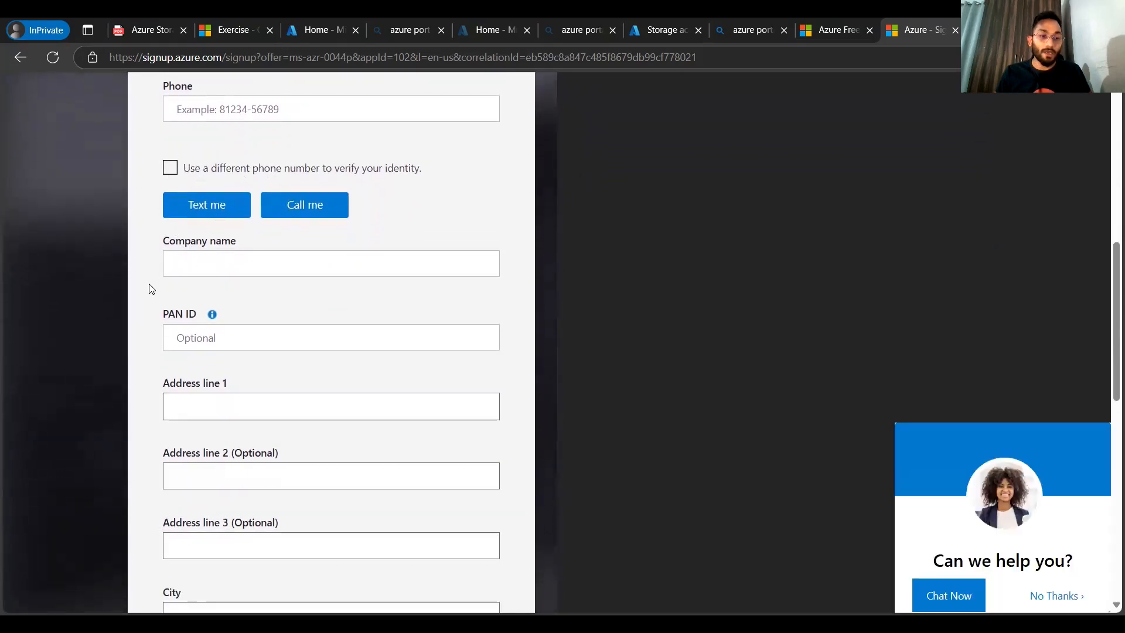
scroll(150, 287, down, 2)
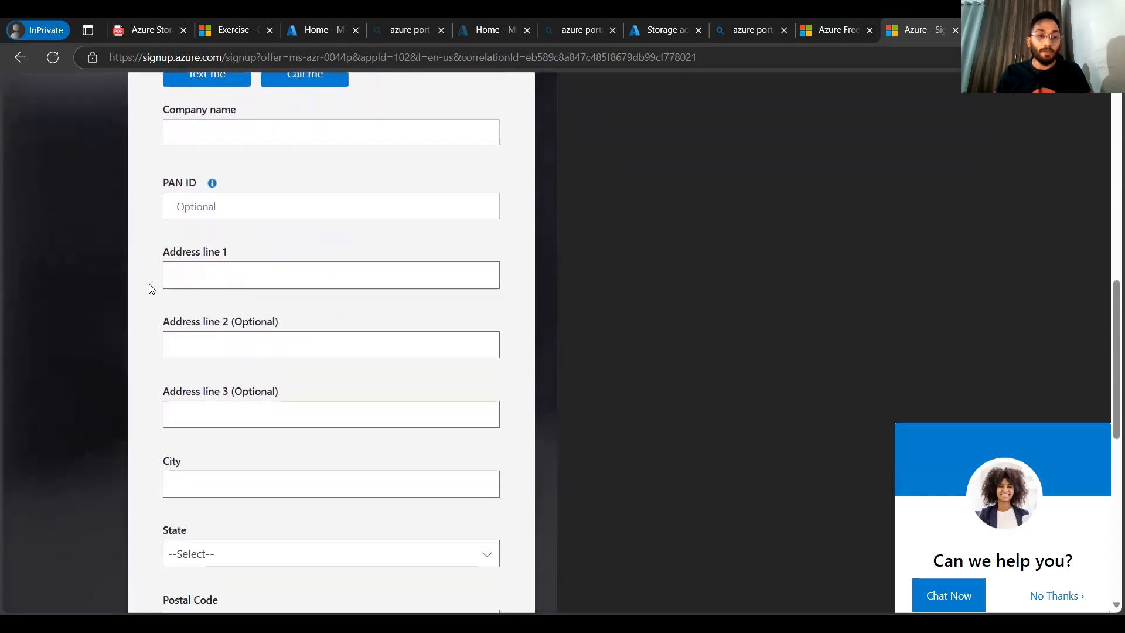
scroll(150, 289, down, 2)
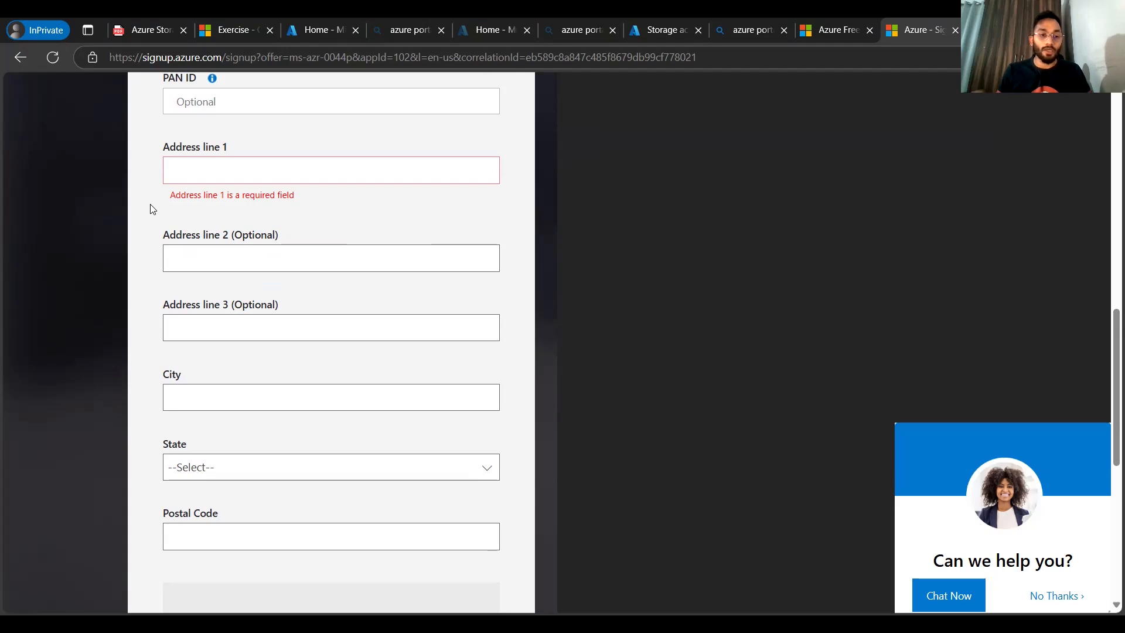
scroll(146, 240, down, 2)
scroll(145, 240, down, 1)
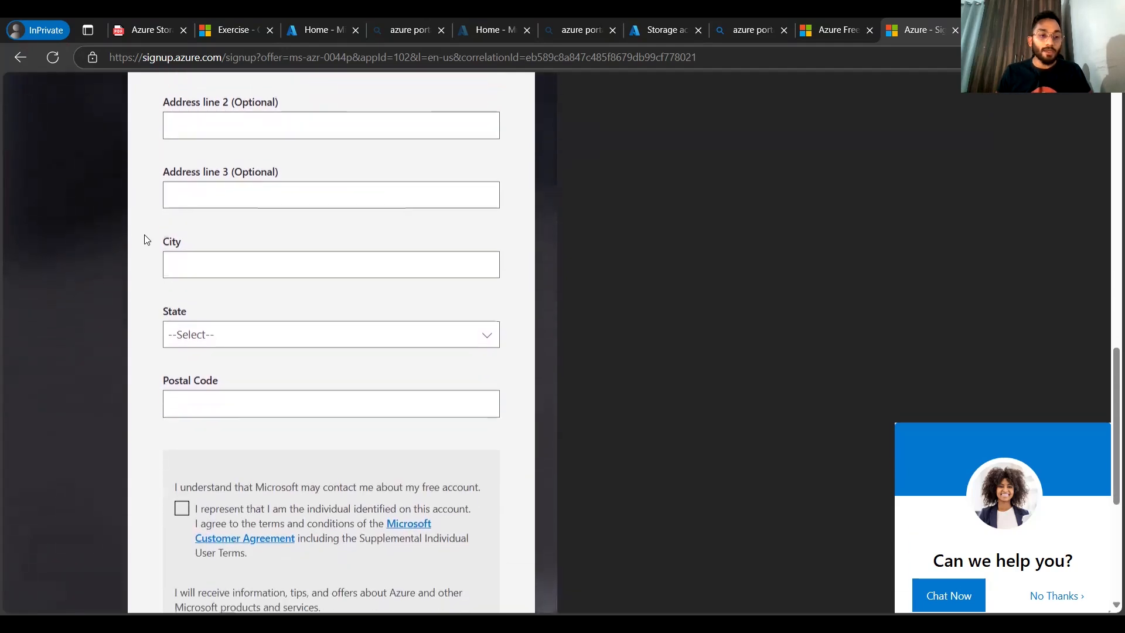
scroll(146, 253, down, 2)
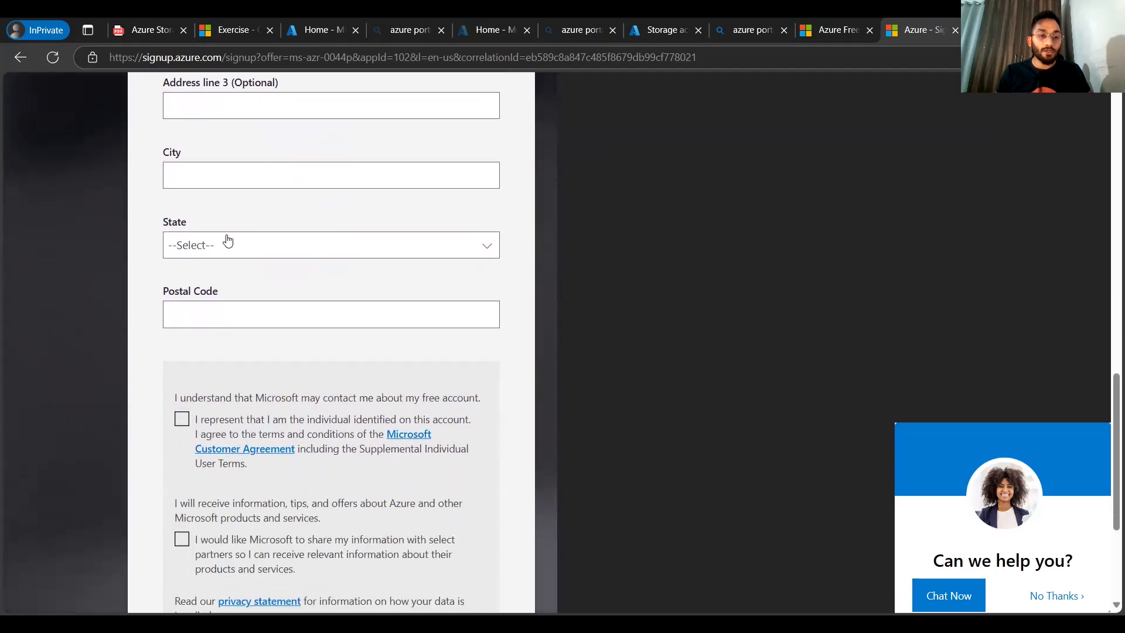
scroll(154, 265, down, 1)
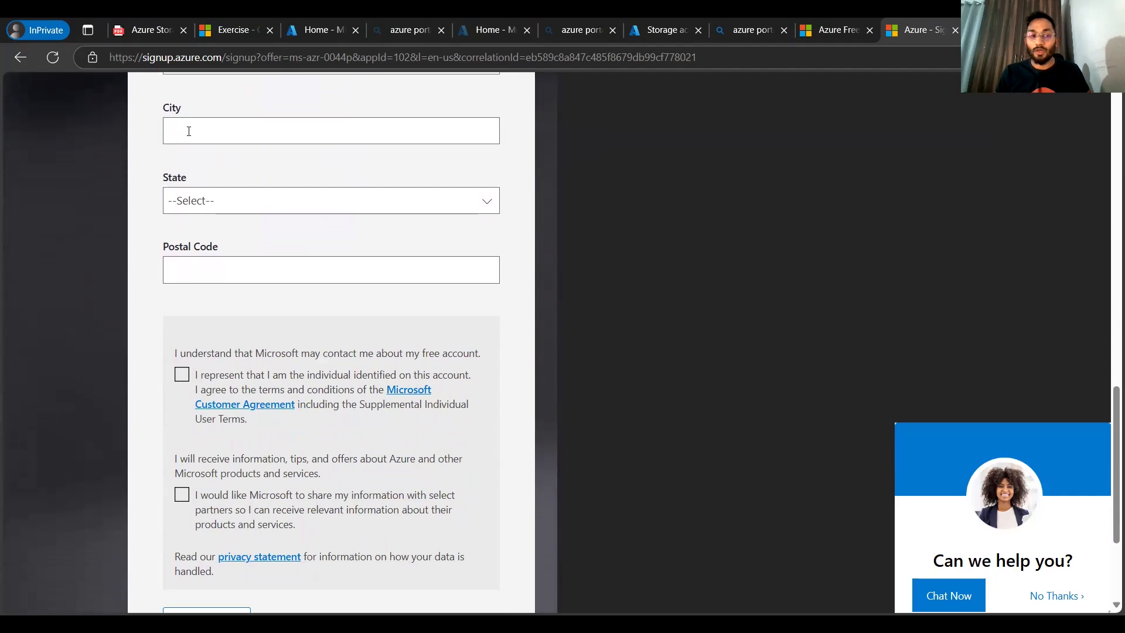
scroll(143, 217, down, 1)
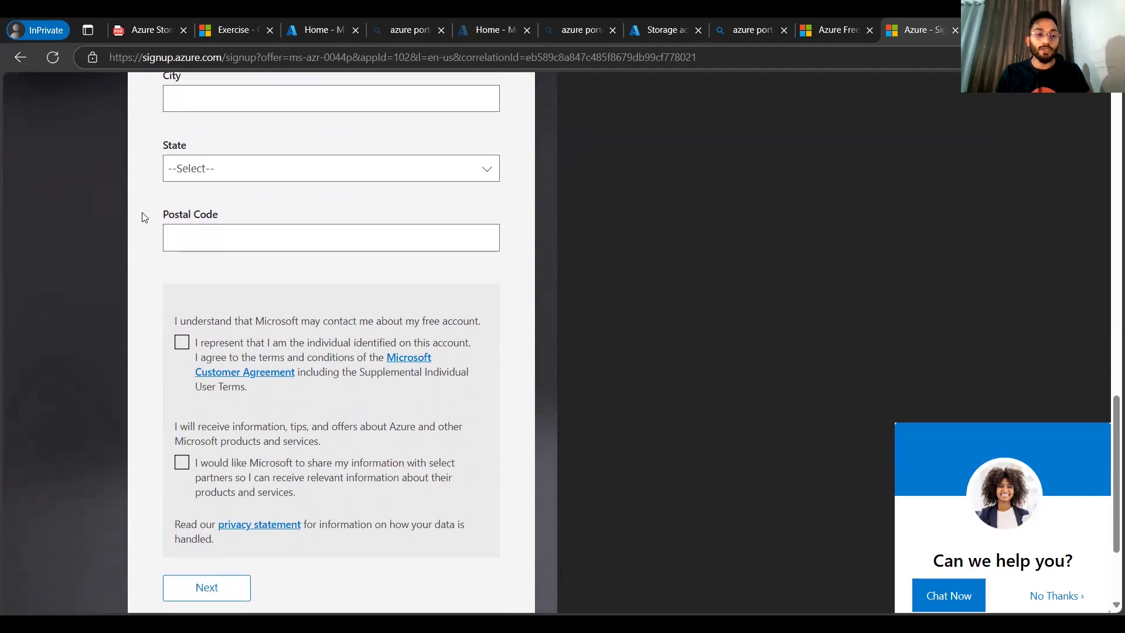
double_click(157, 170)
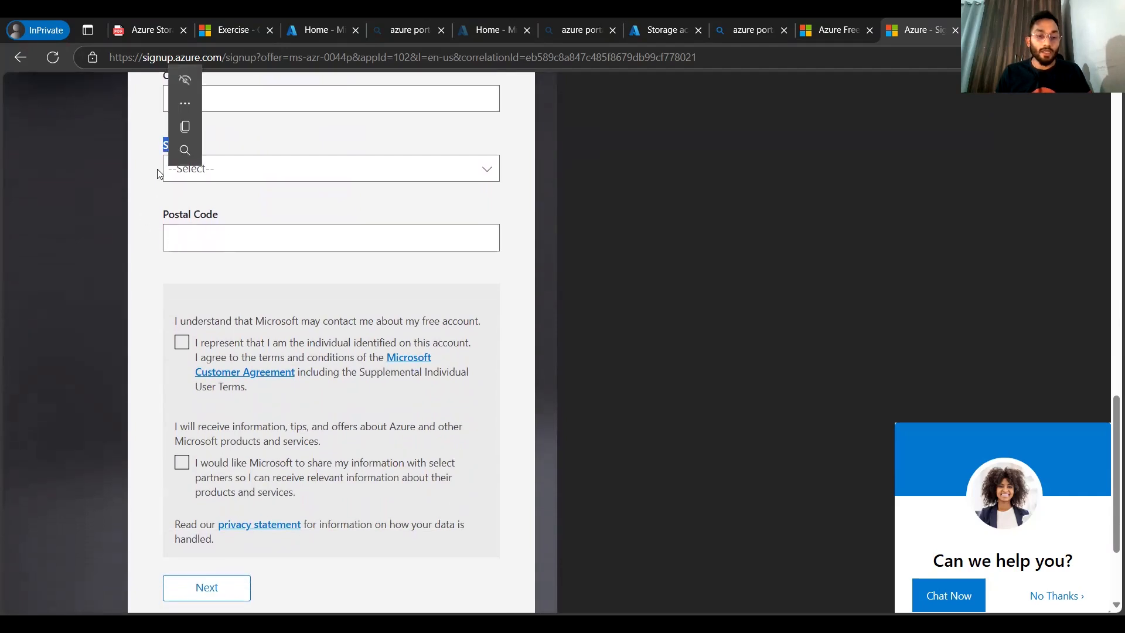
Step: Tick the customer agreement checkbox and the information-sharing checkbox
click(180, 342)
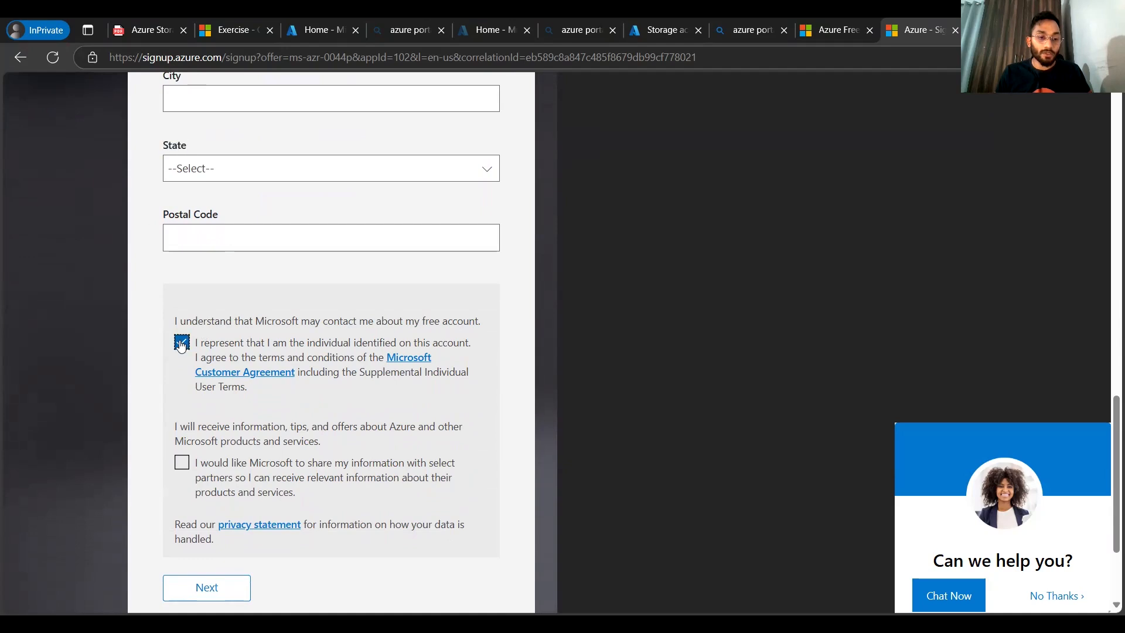
click(181, 462)
scroll(156, 439, down, 1)
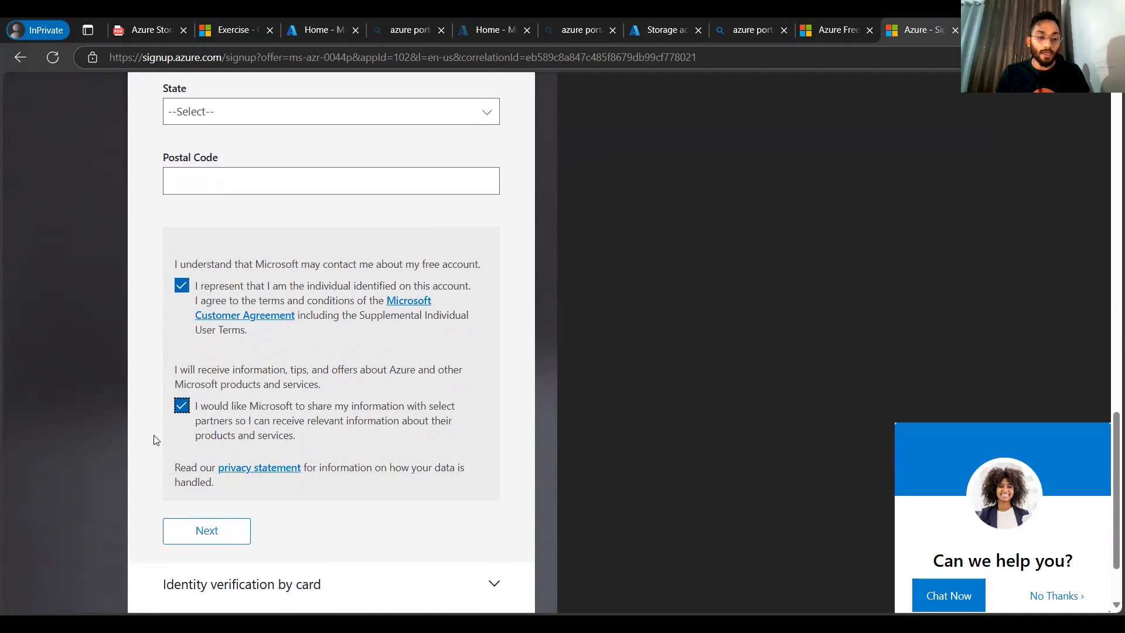
Step: Try to continue past the profile section with Next
scroll(177, 531, down, 2)
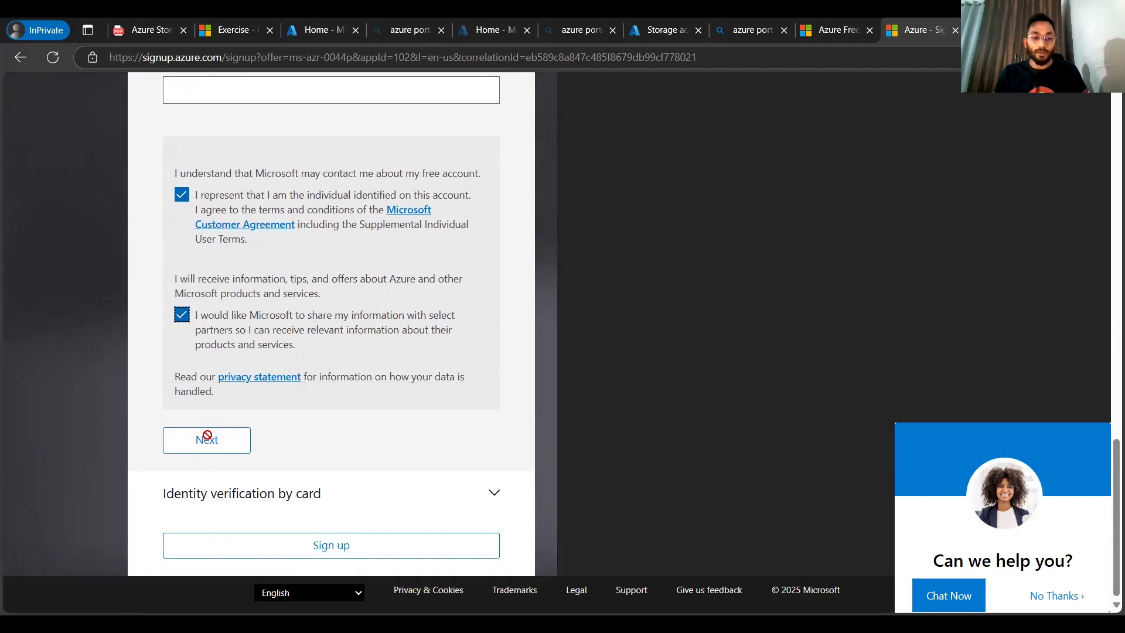
click(222, 448)
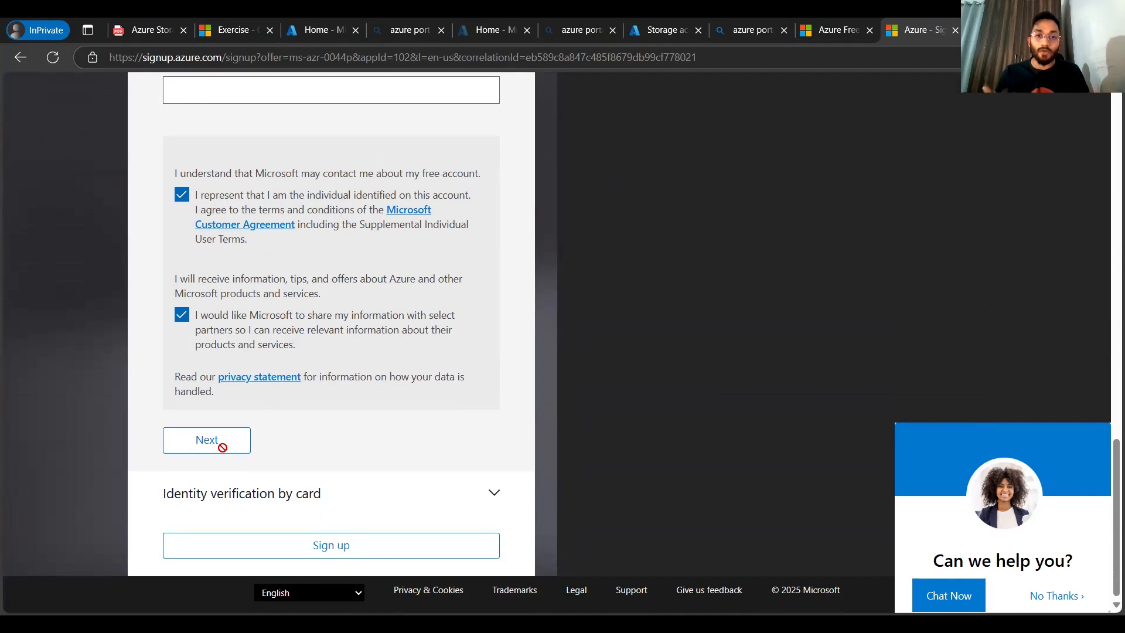
scroll(223, 447, up, 8)
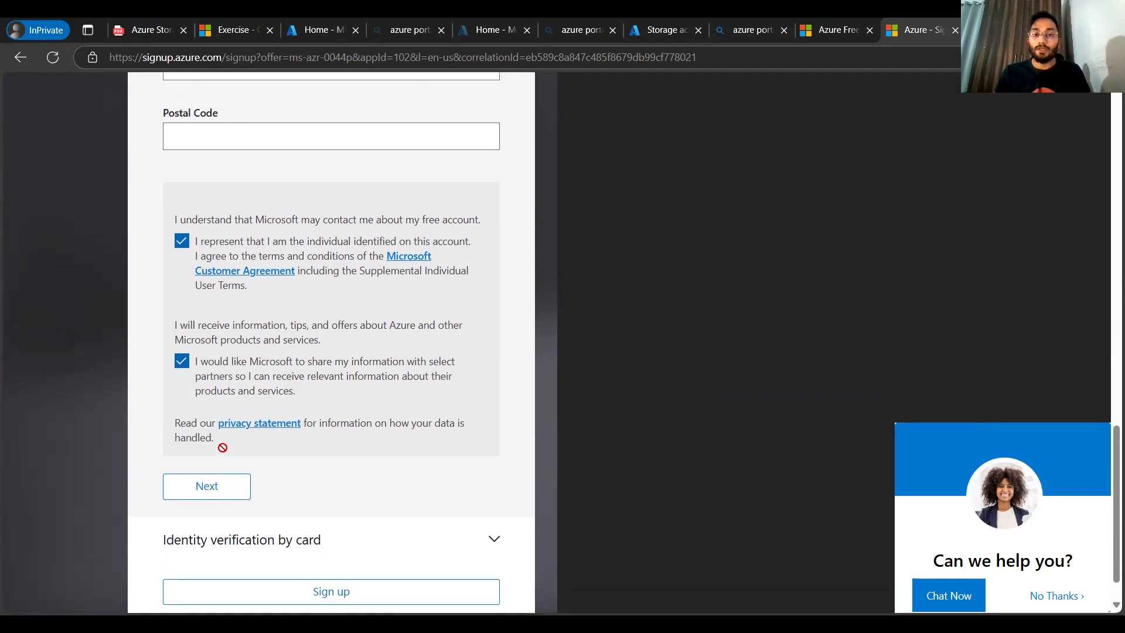
scroll(222, 452, up, 10)
scroll(223, 448, down, 18)
click(221, 444)
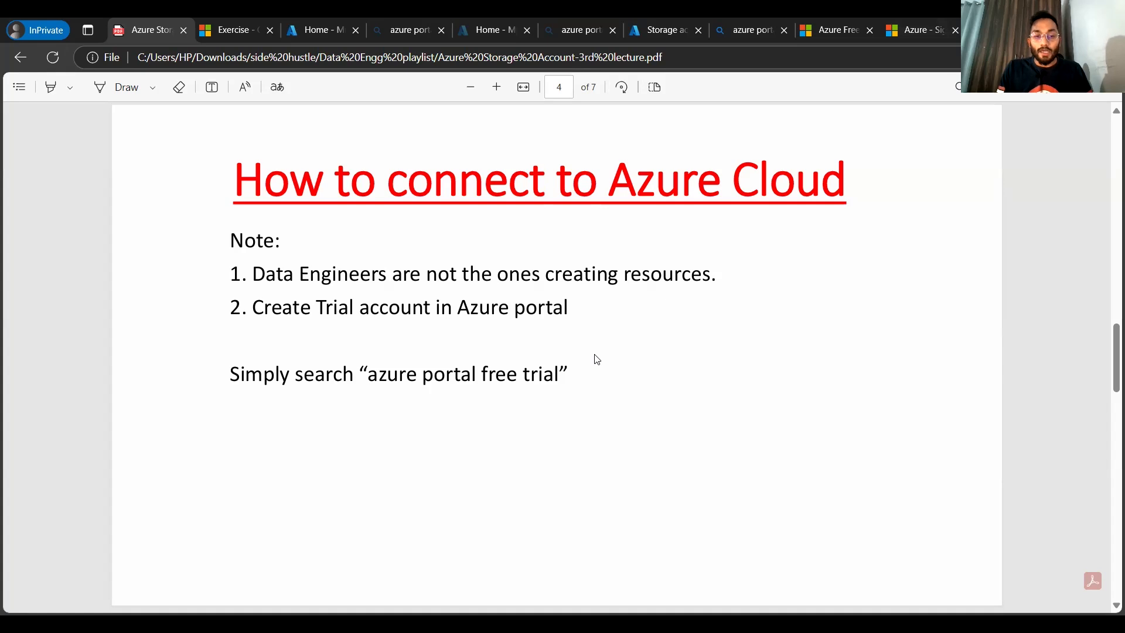
Step: Switch back to the Azure free account terms and conditions tab
key(ctrl+shift+Tab)
Step: Switch to the Azure portal tab and return to the portal home page
key(ctrl+shift+Tab)
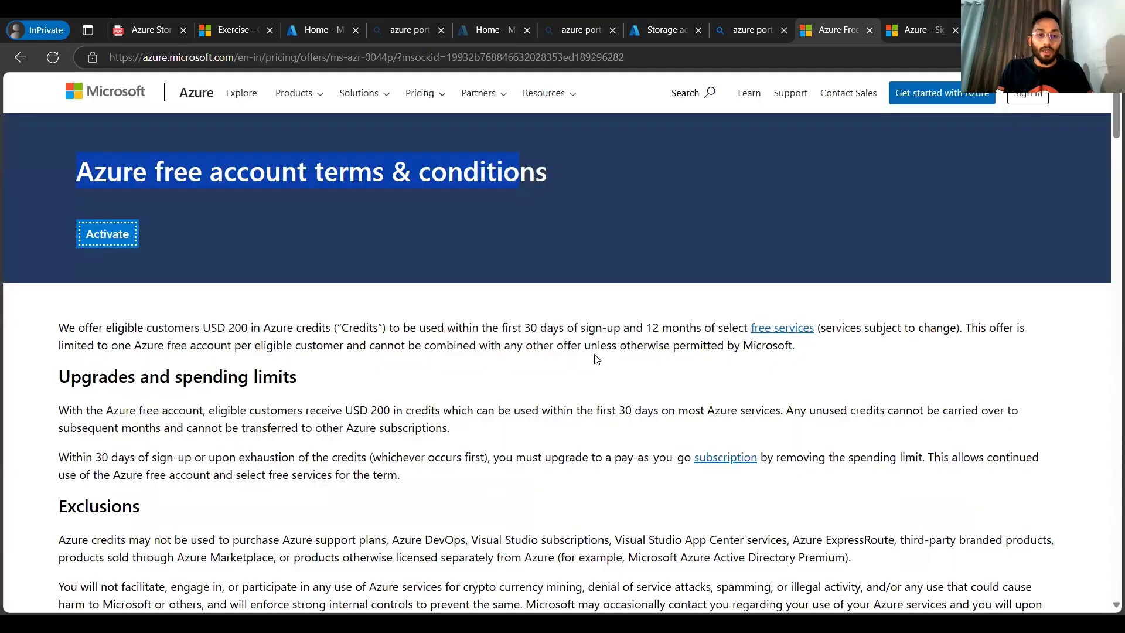
key(alt+Tab)
key(ctrl+shift+Tab)
key(ctrl+shift+Tab)
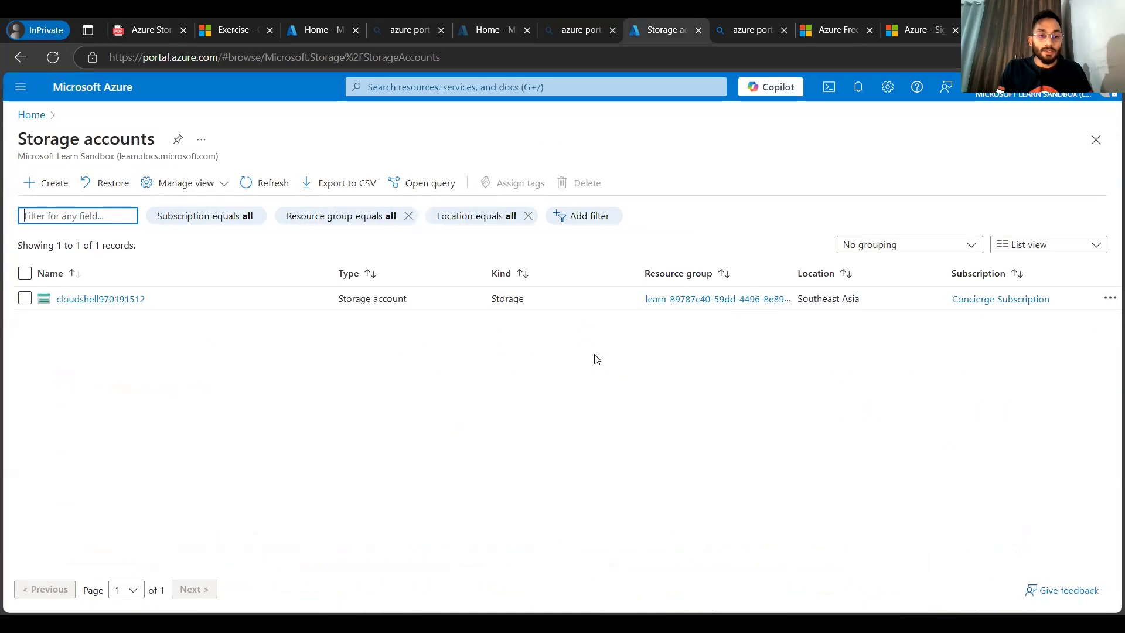
click(103, 82)
key(alt+Tab)
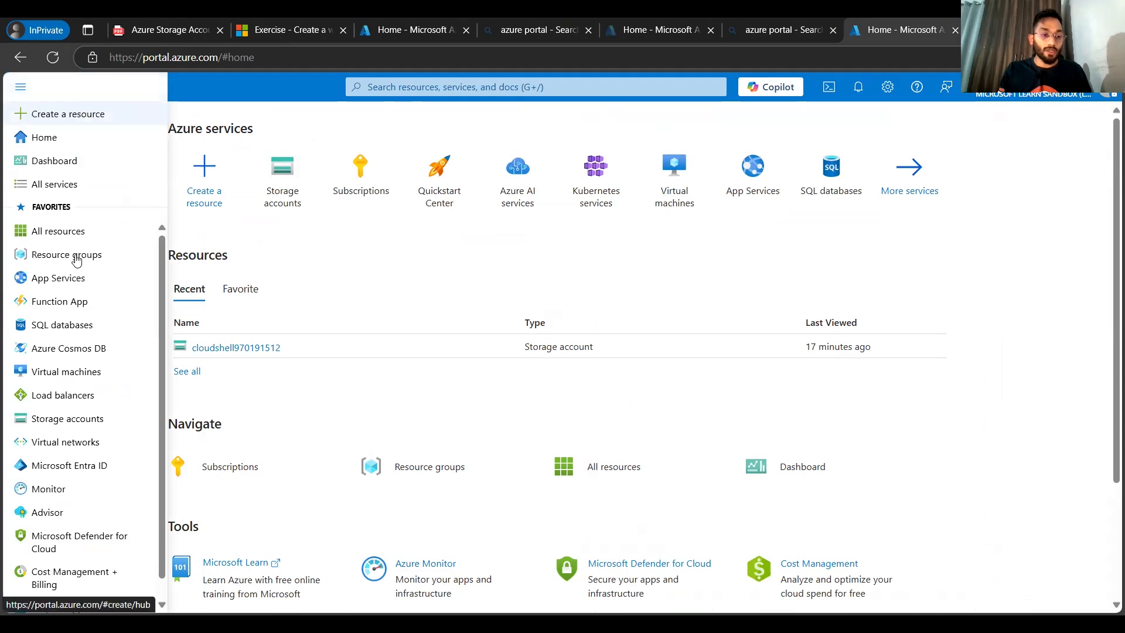
scroll(85, 314, down, 1)
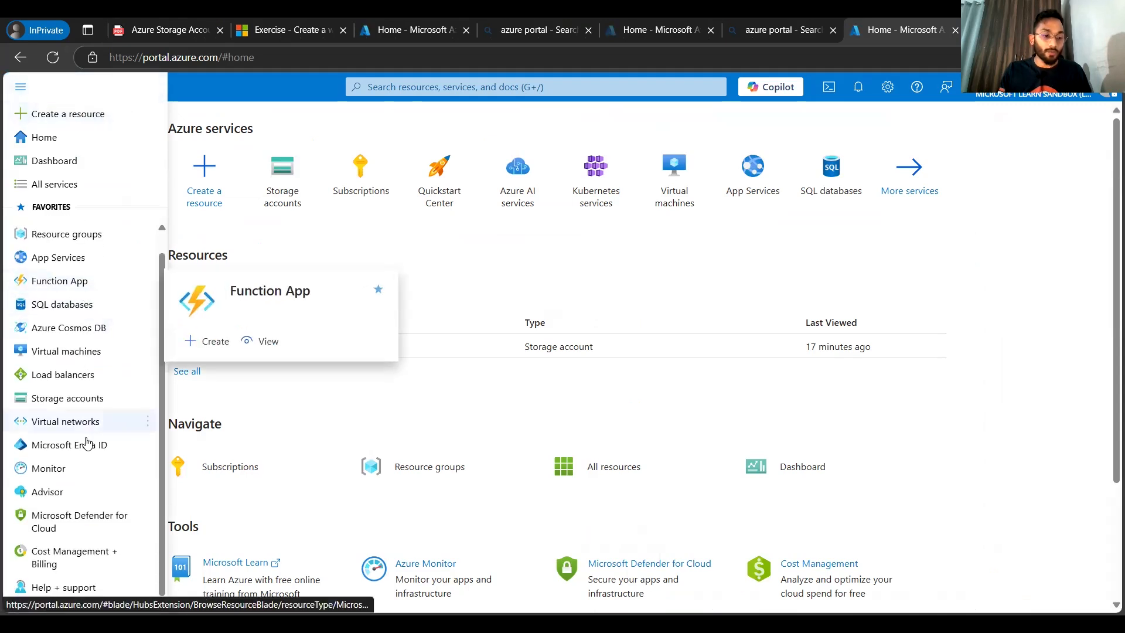
mouse_move(101, 511)
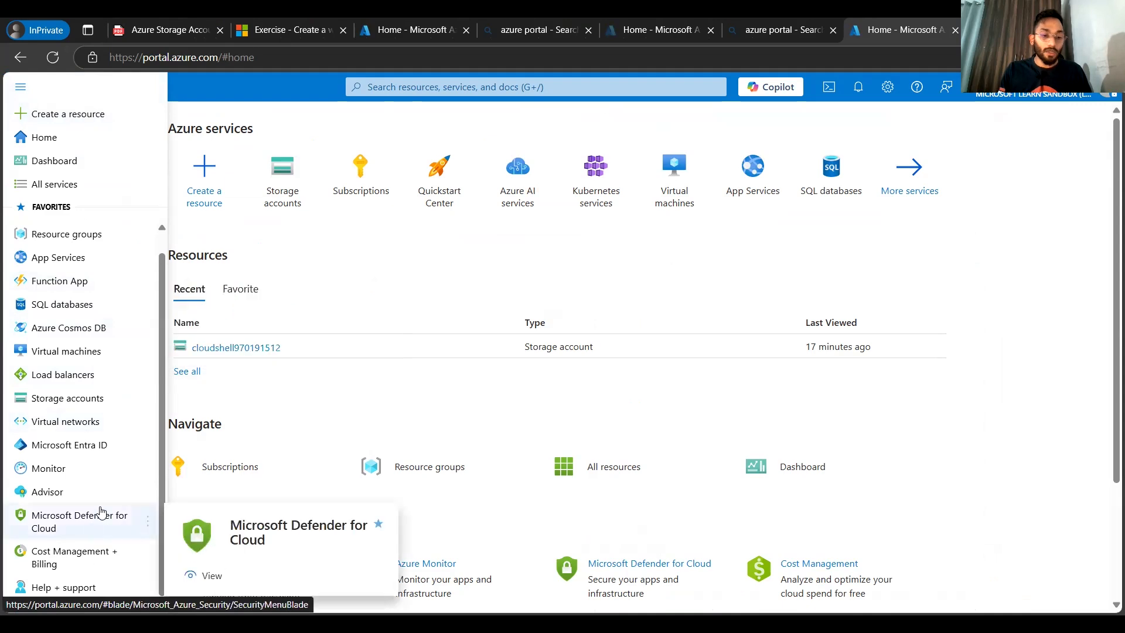
click(421, 256)
Step: Search the portal for Storage account and open the Storage accounts service
click(419, 88)
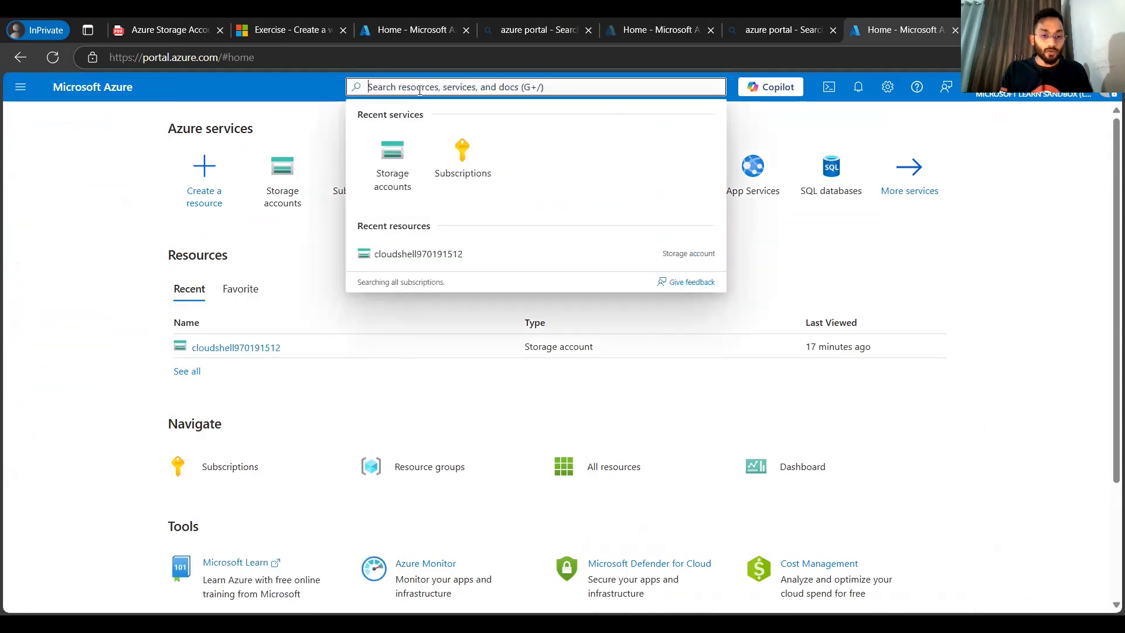
text(S)
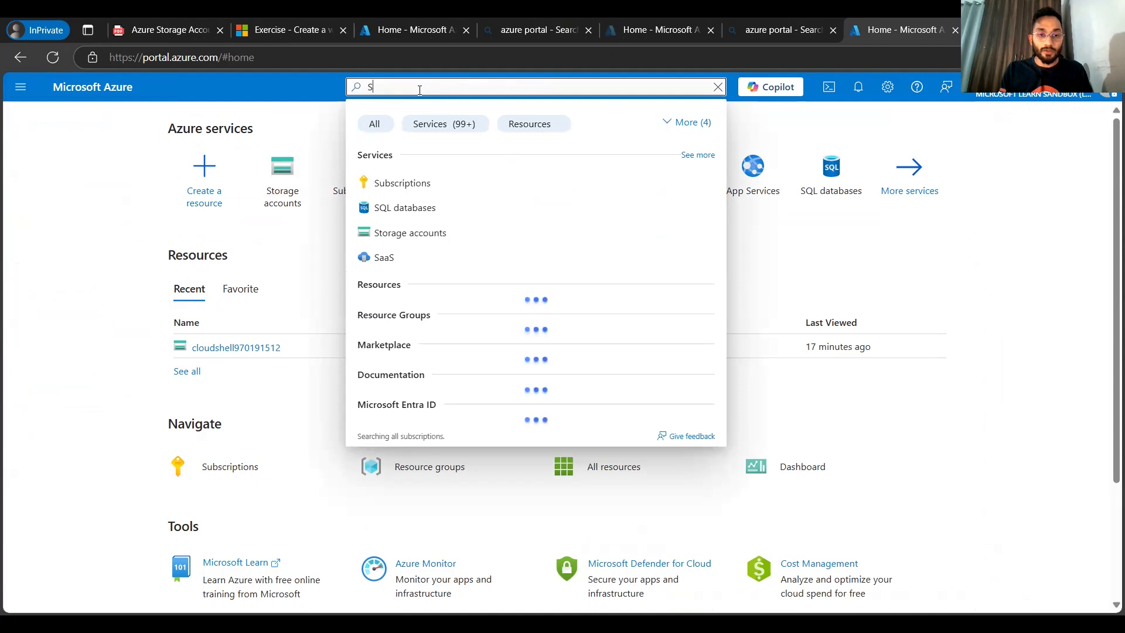
text(to)
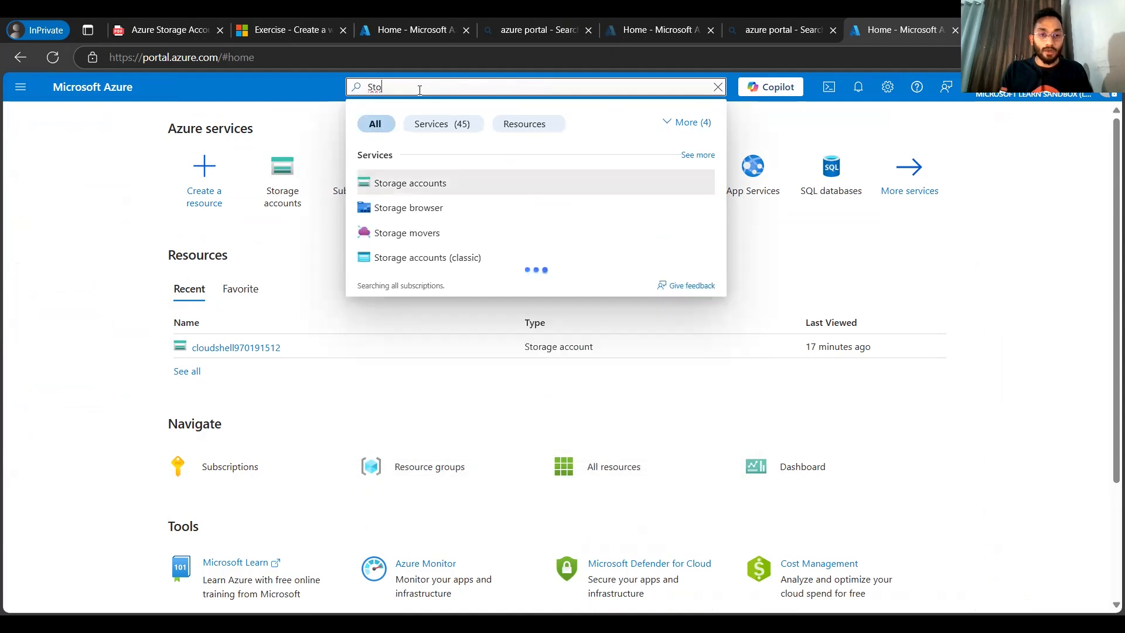
text(rage account)
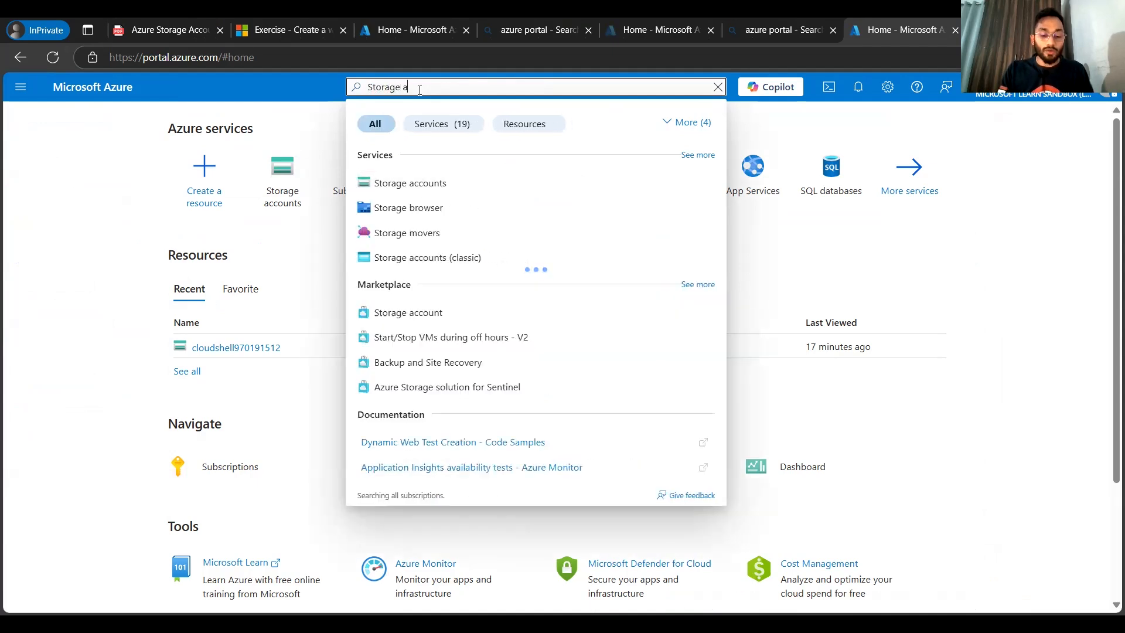
click(402, 187)
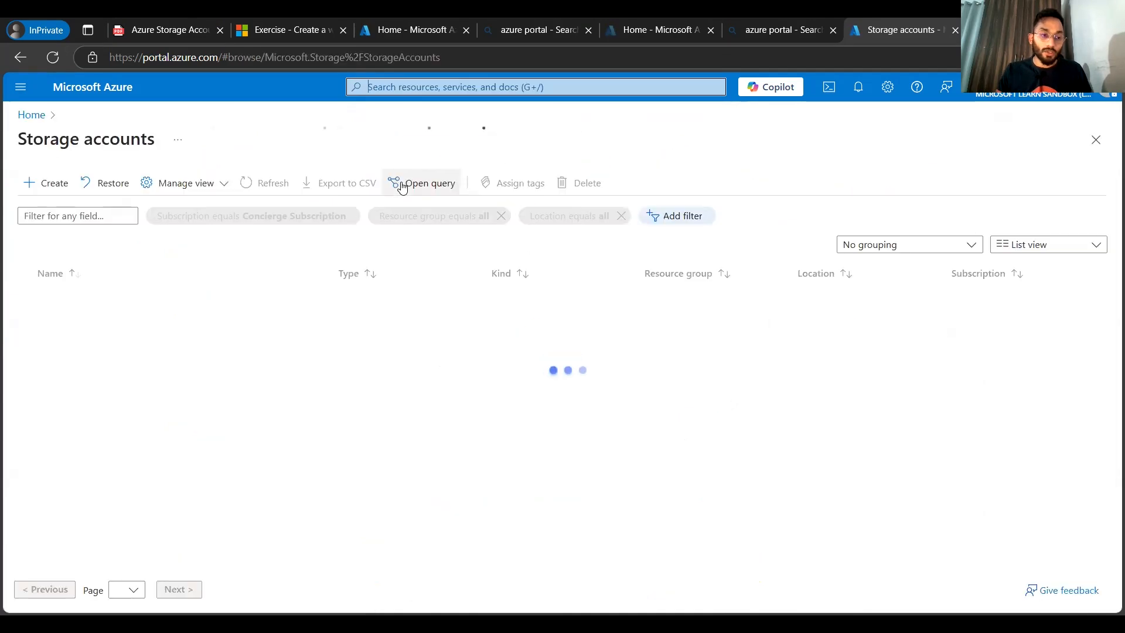
Step: Start creating a new storage account and enter arunesh1stg as the storage account name
click(48, 187)
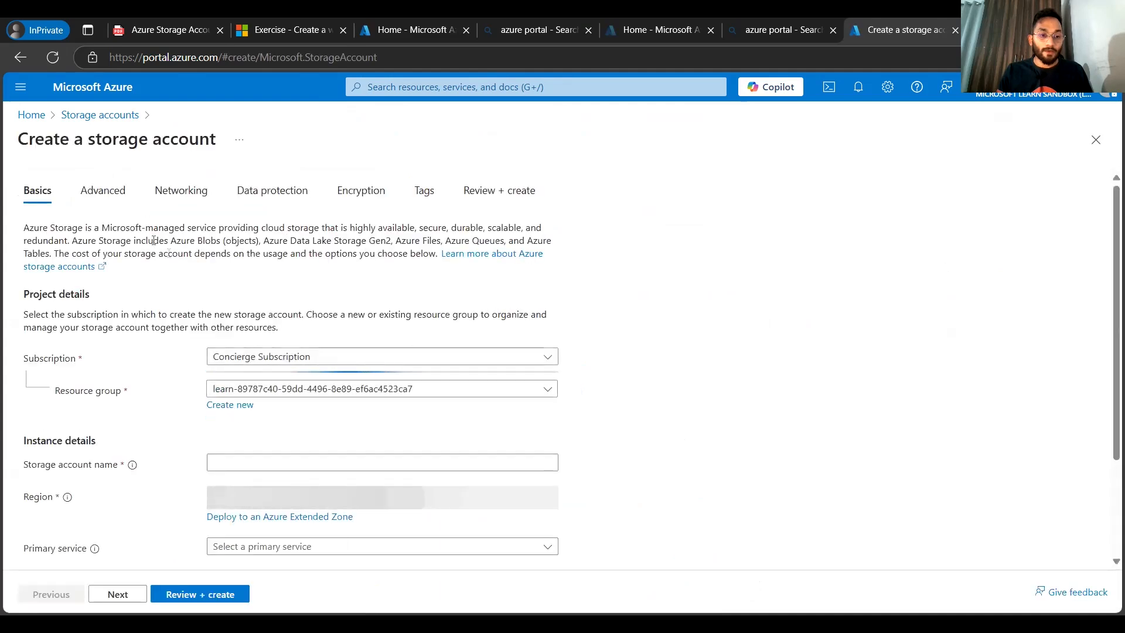
scroll(795, 229, down, 2)
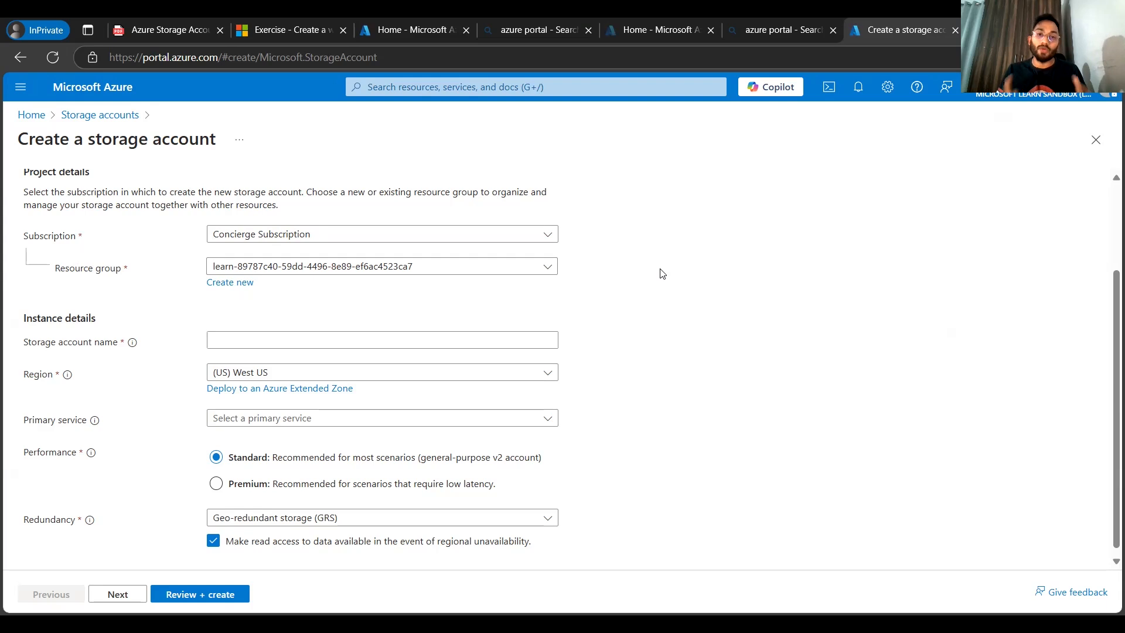
scroll(239, 332, down, 1)
click(239, 334)
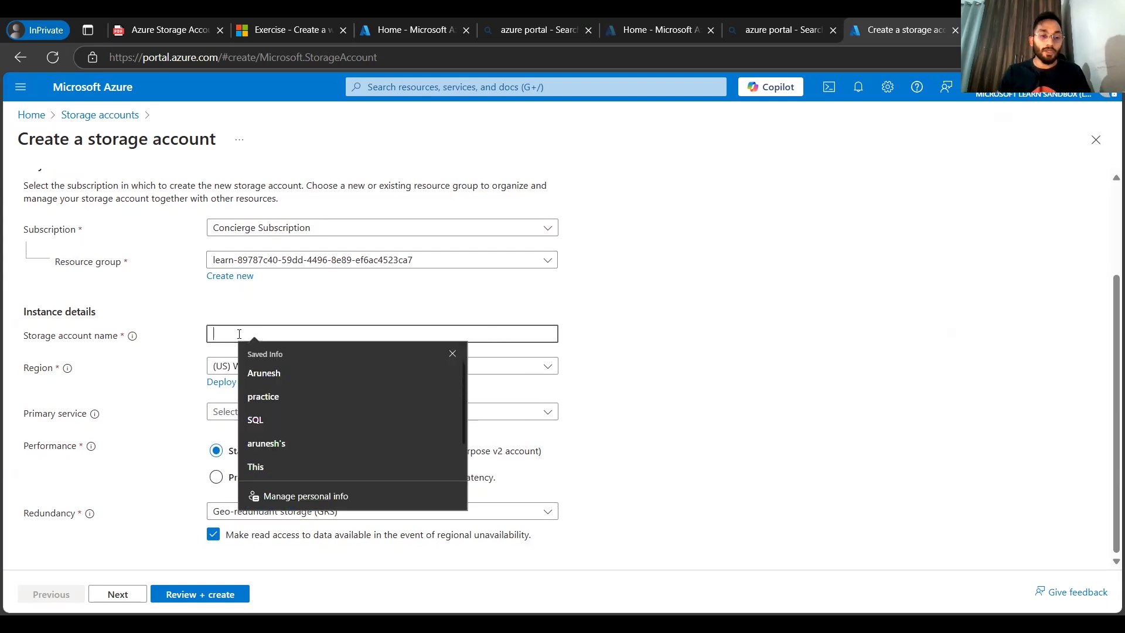
text(arunesh1stg)
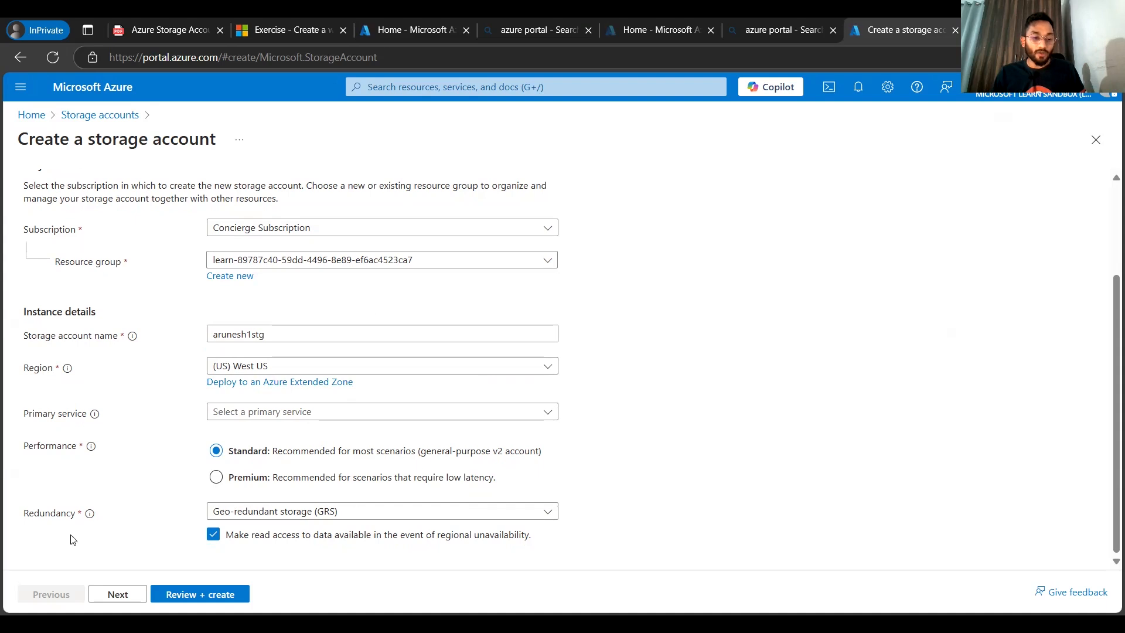
Step: Step through the remaining tabs with default settings and create the storage account
click(121, 594)
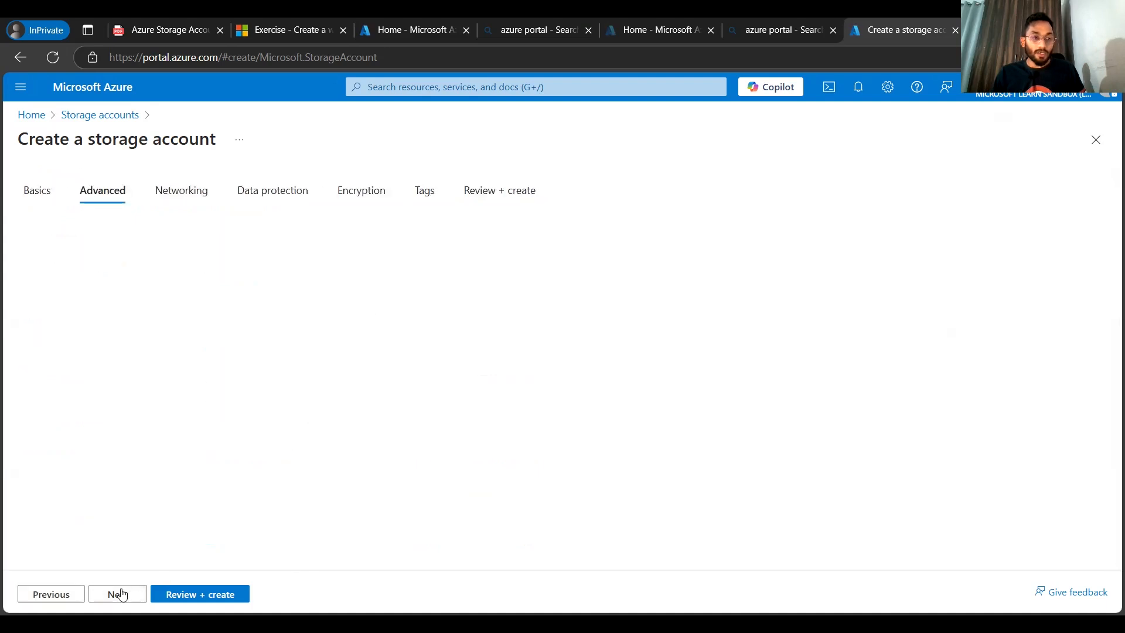
click(121, 595)
click(121, 594)
click(121, 595)
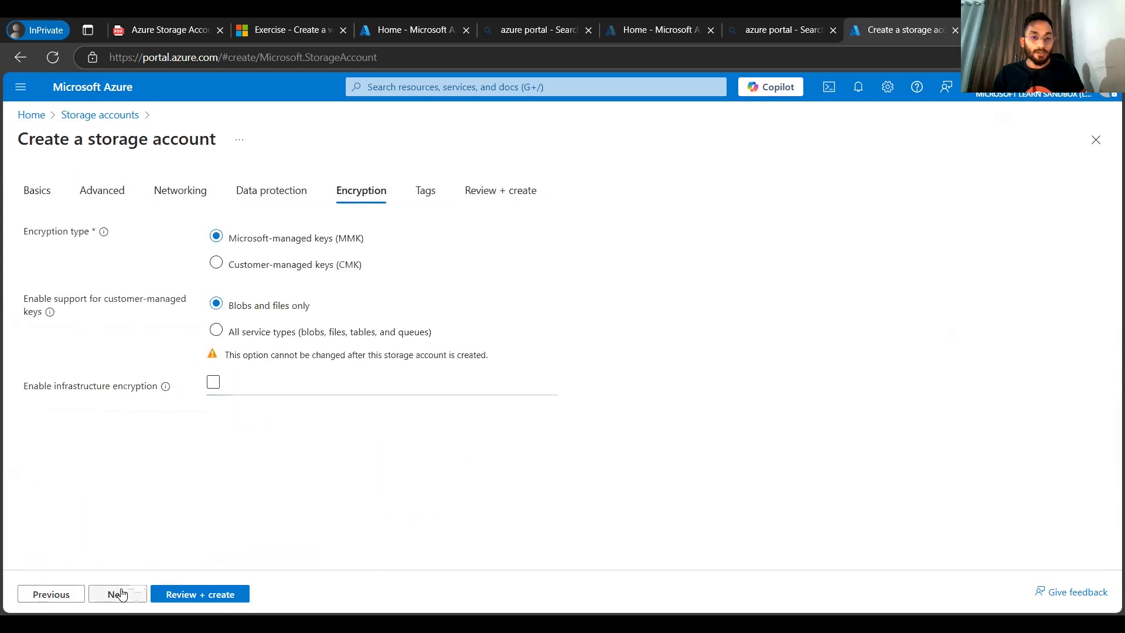
click(120, 594)
click(121, 594)
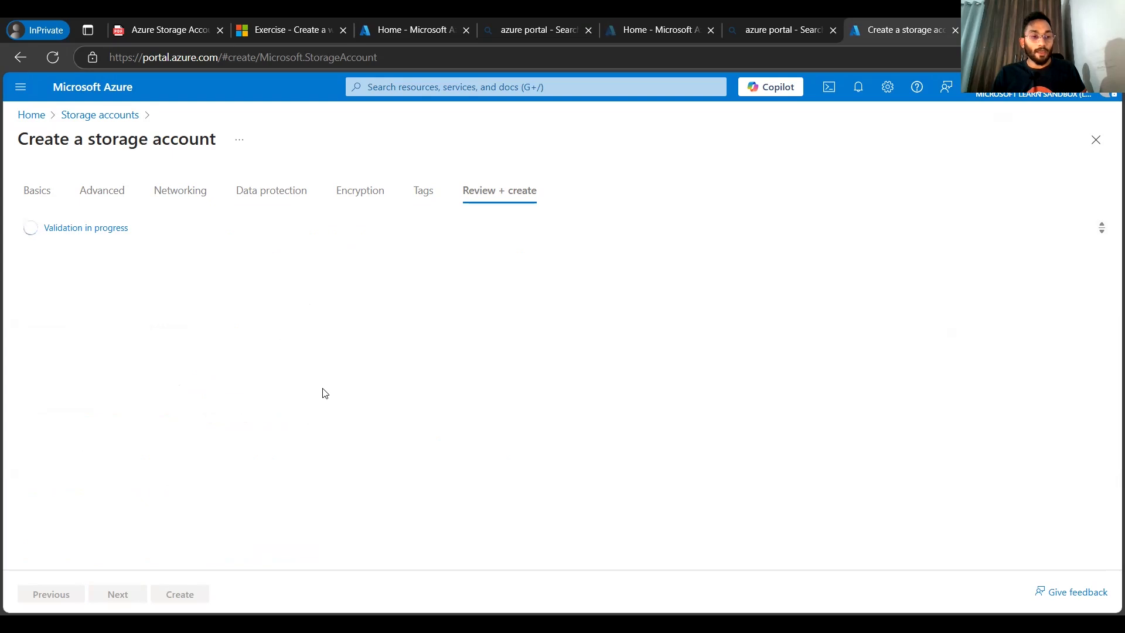
click(180, 594)
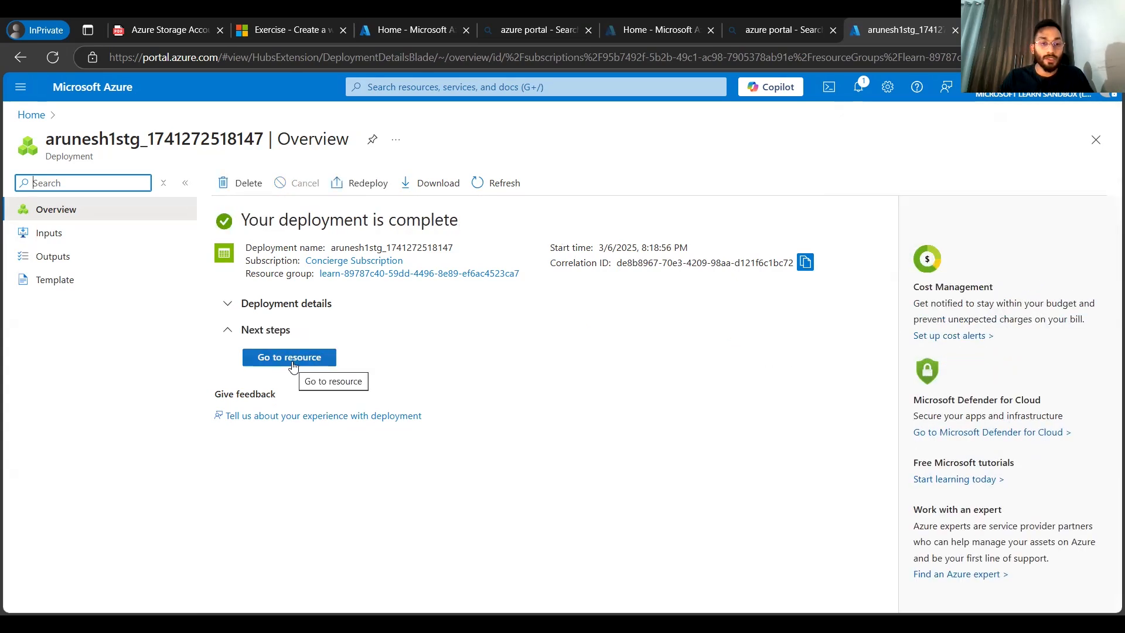
Step: Open the new storage account and go to its blob containers list
click(293, 364)
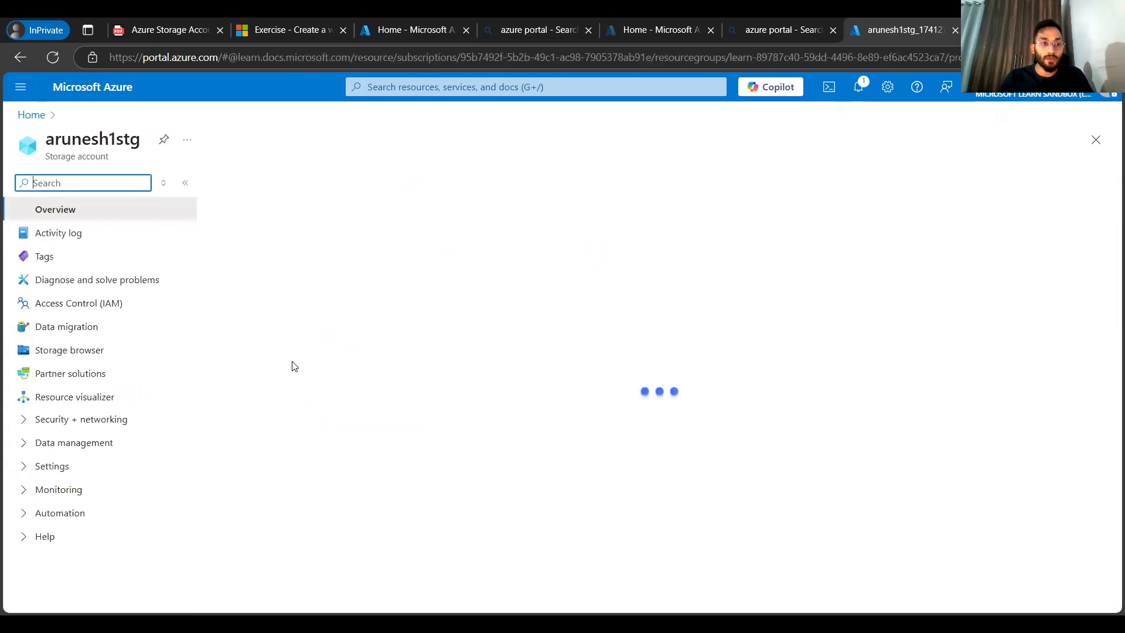
drag(47, 142, 140, 141)
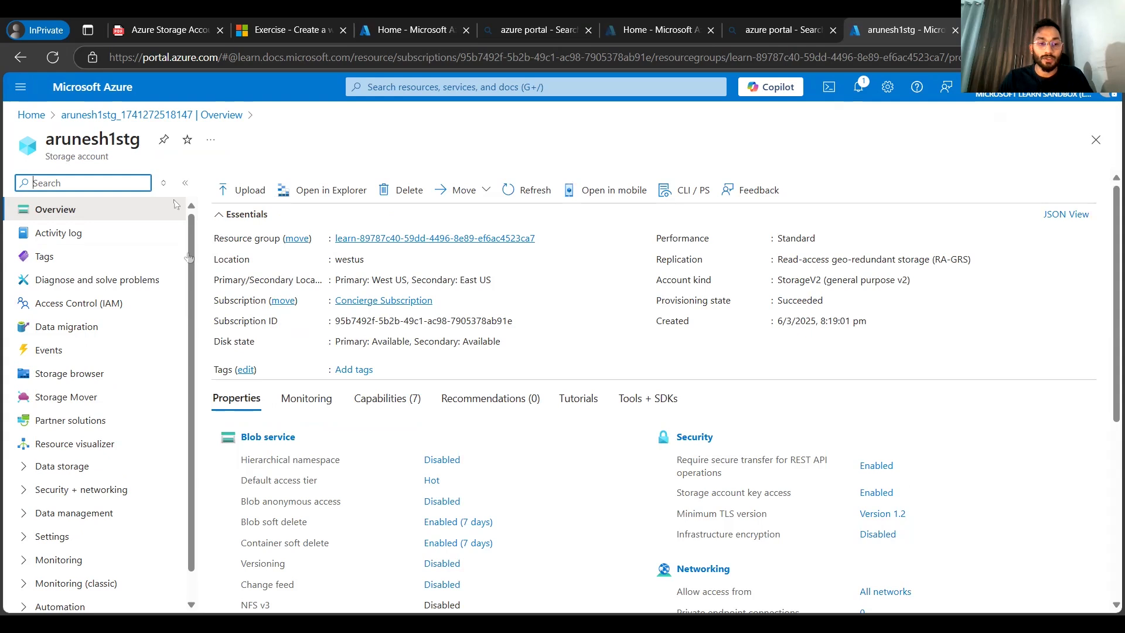
scroll(448, 362, down, 1)
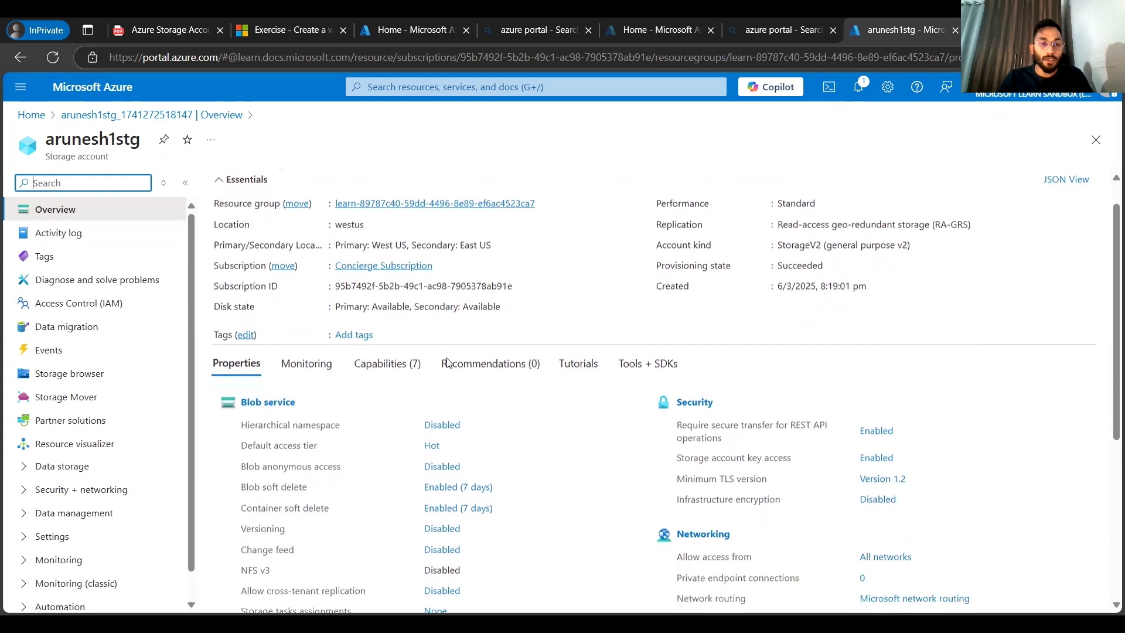
click(61, 215)
scroll(384, 458, down, 3)
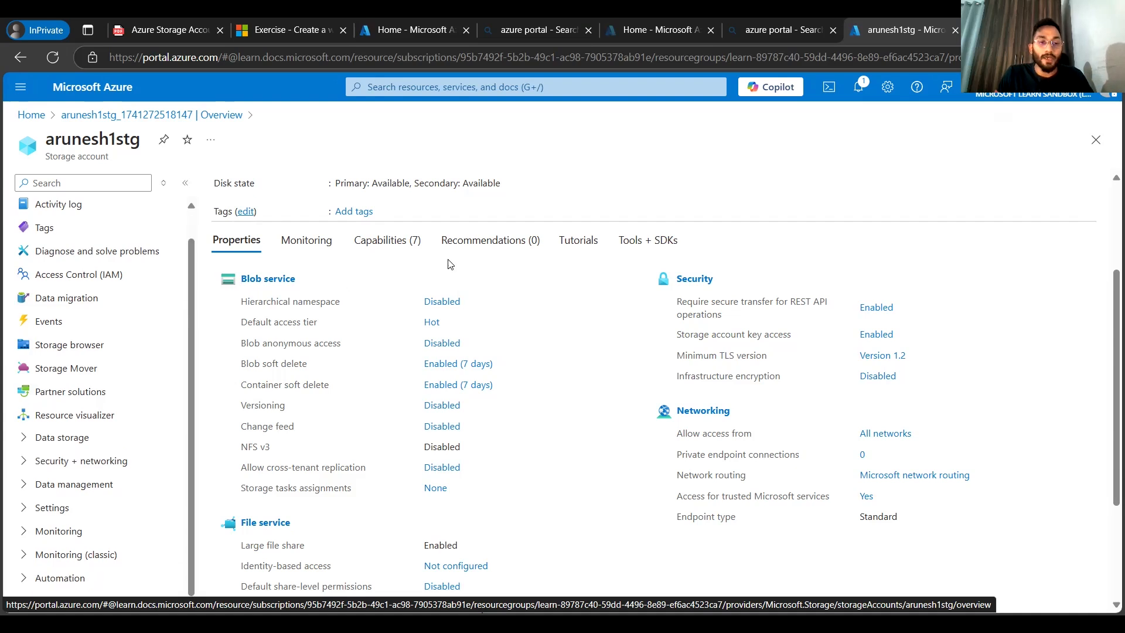
click(270, 280)
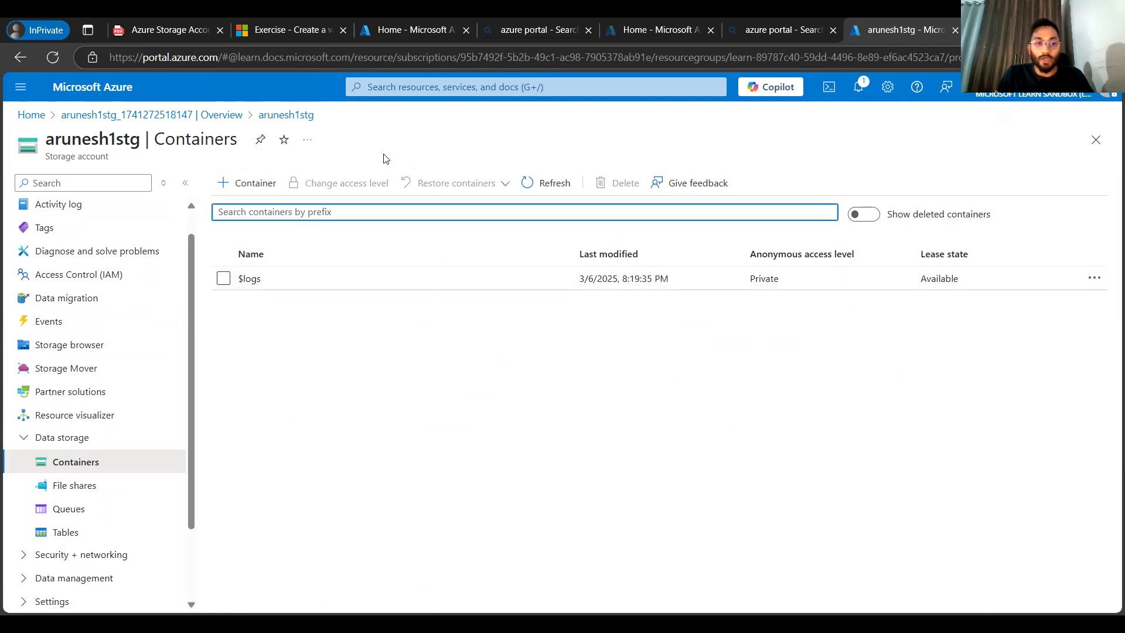
Step: Create a new container named youtube1arunesh
click(245, 189)
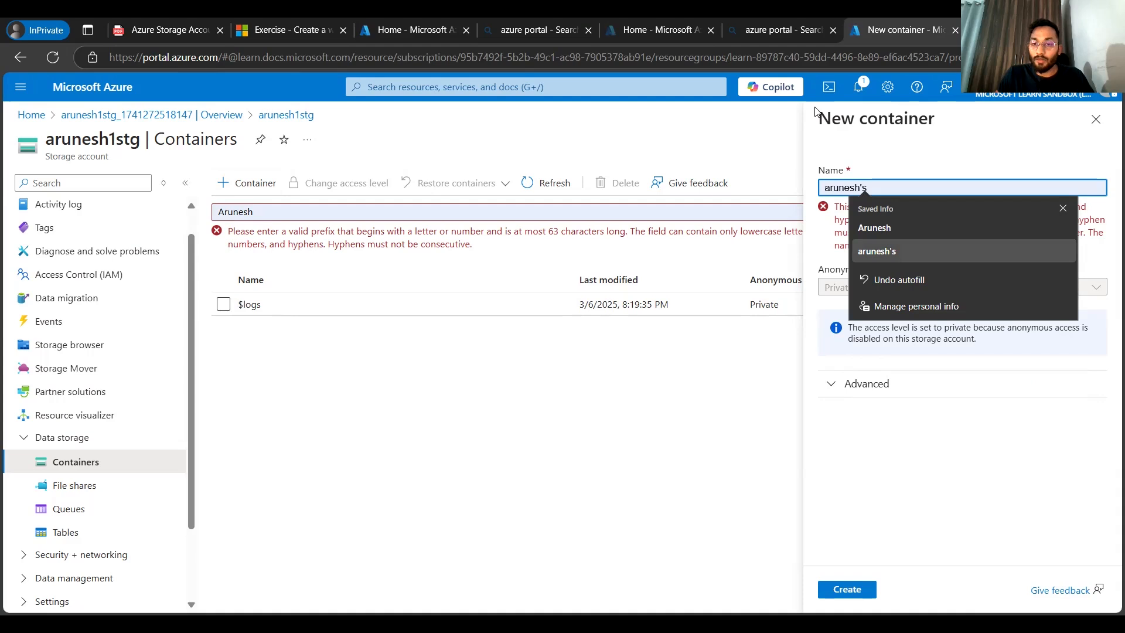
click(906, 191)
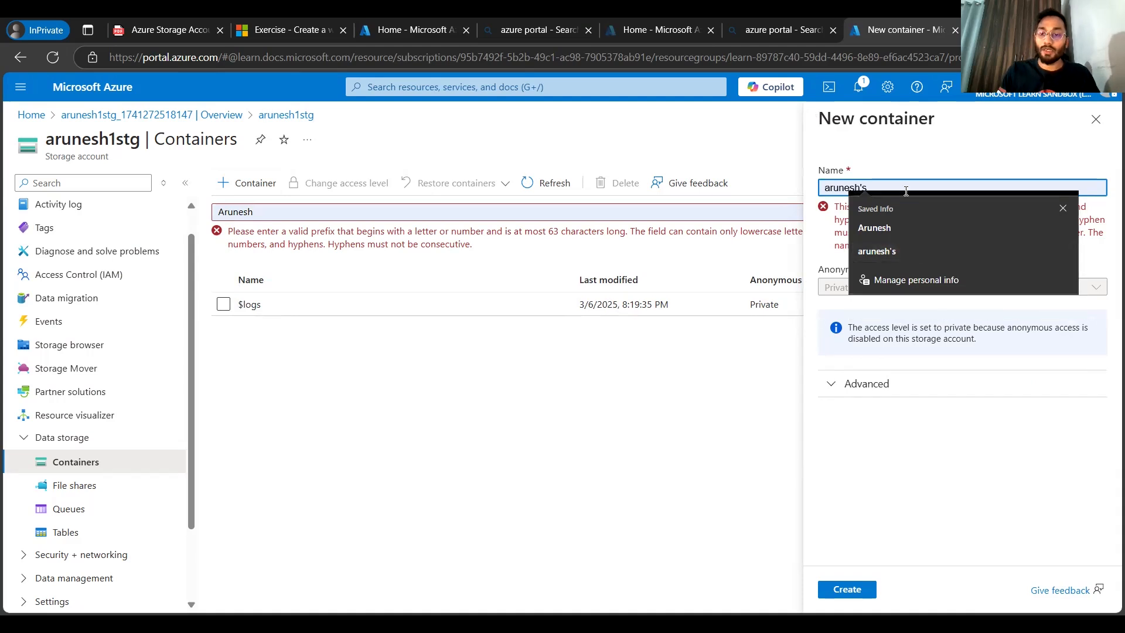
key(ctrl+a)
key(BackSpace)
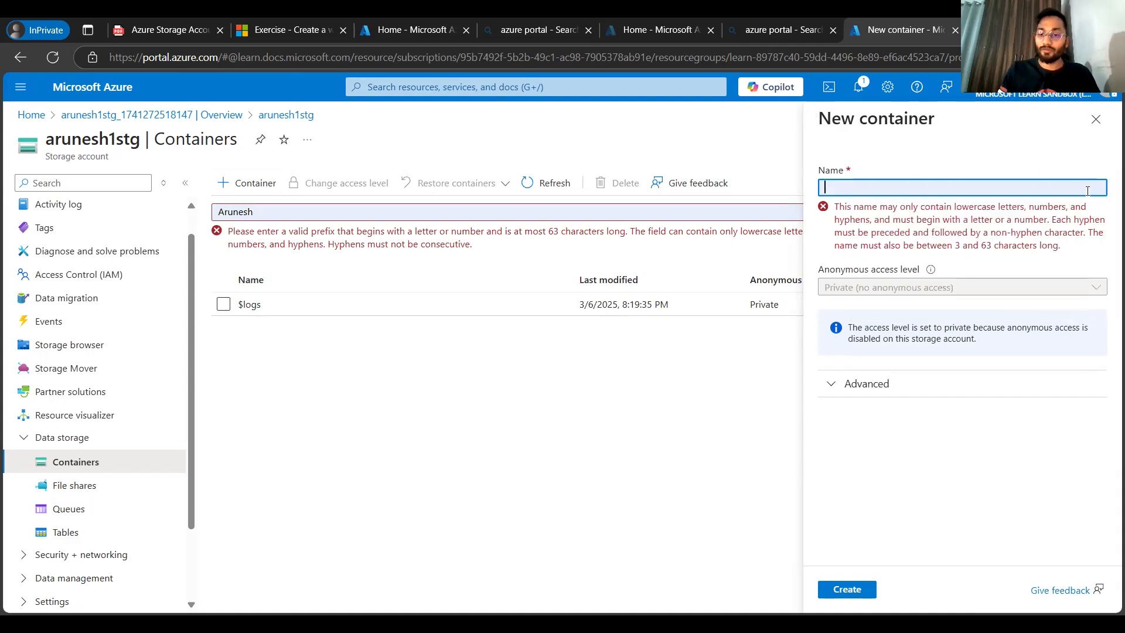
text(youtube)
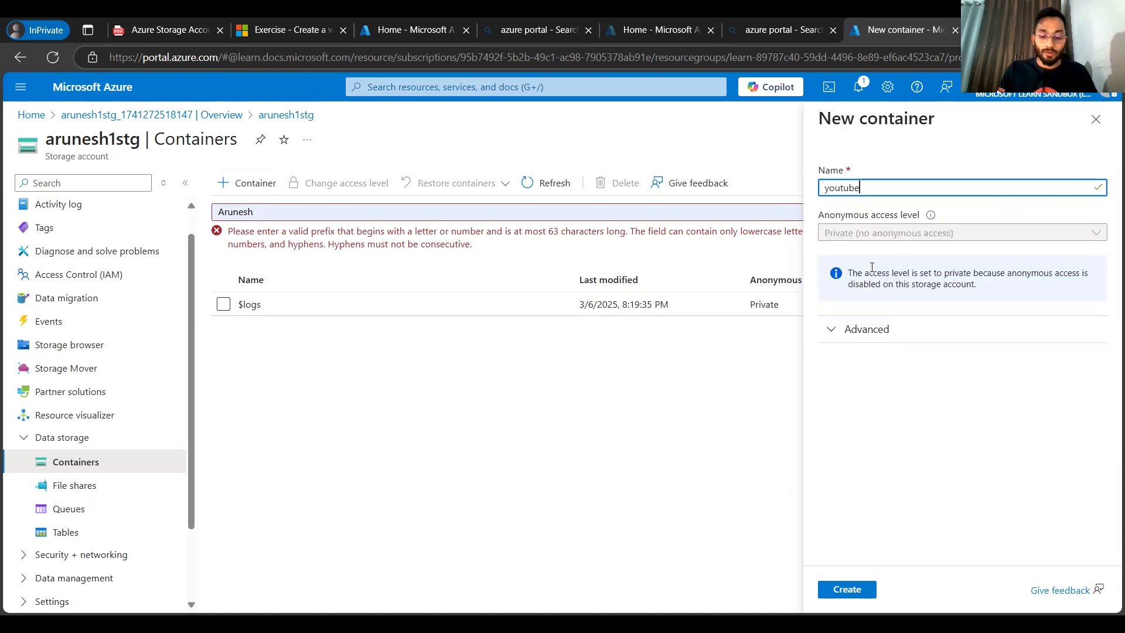
text(a)
key(BackSpace)
text(1arunesh)
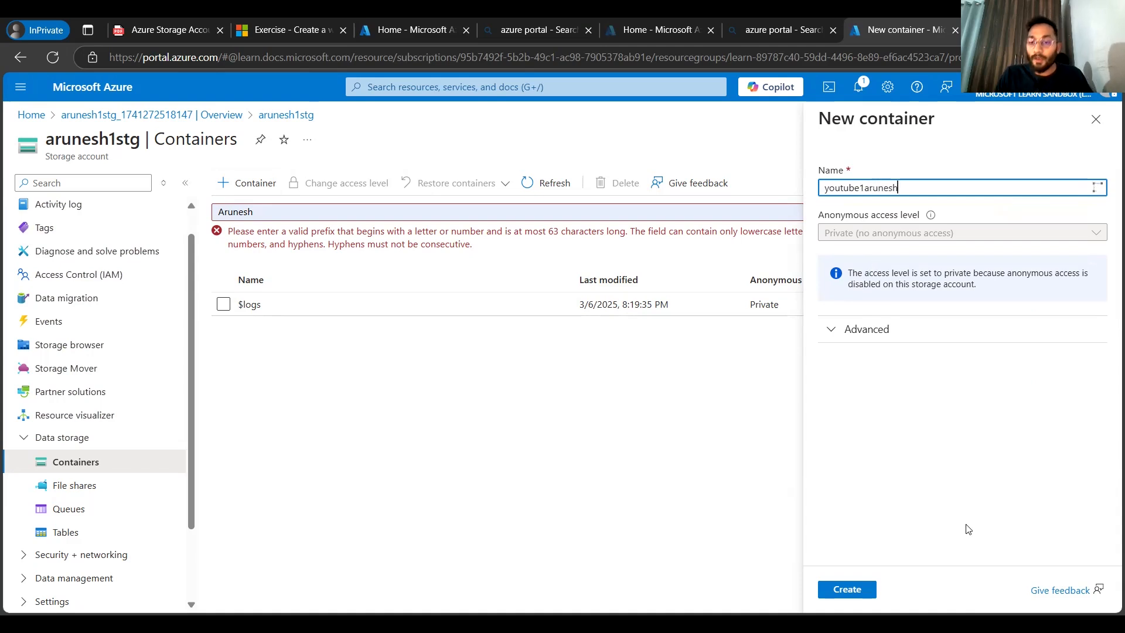
click(840, 592)
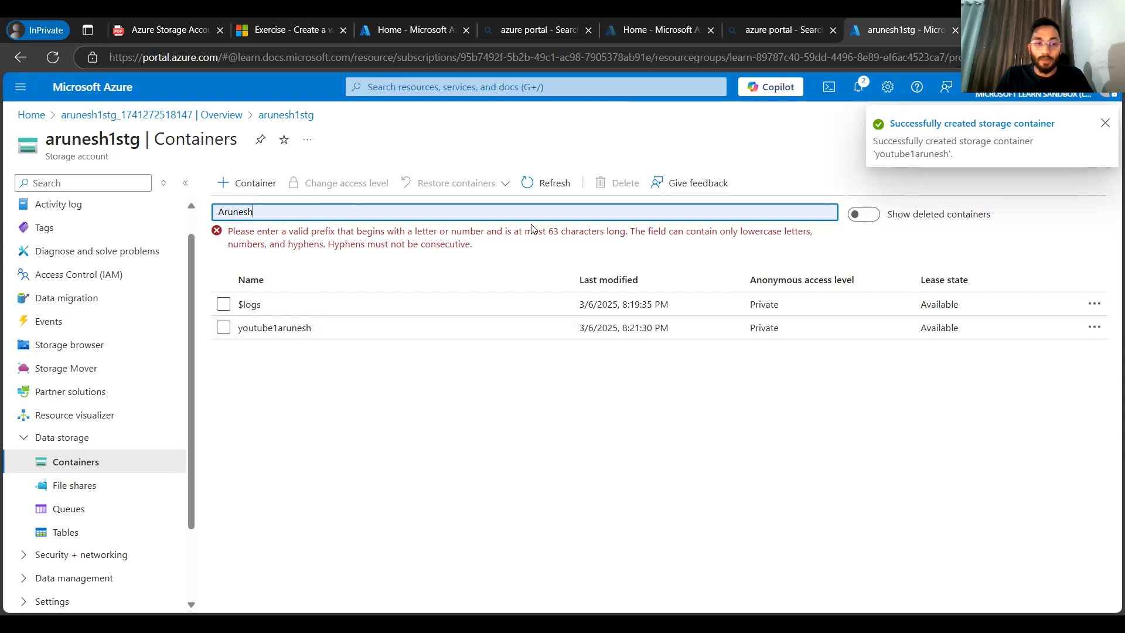
Step: Clear the container search filter and open the youtube1arunesh container
key(BackSpace)
key(BackSpace)
key(BackSpace)
key(BackSpace)
key(BackSpace)
key(BackSpace)
key(BackSpace)
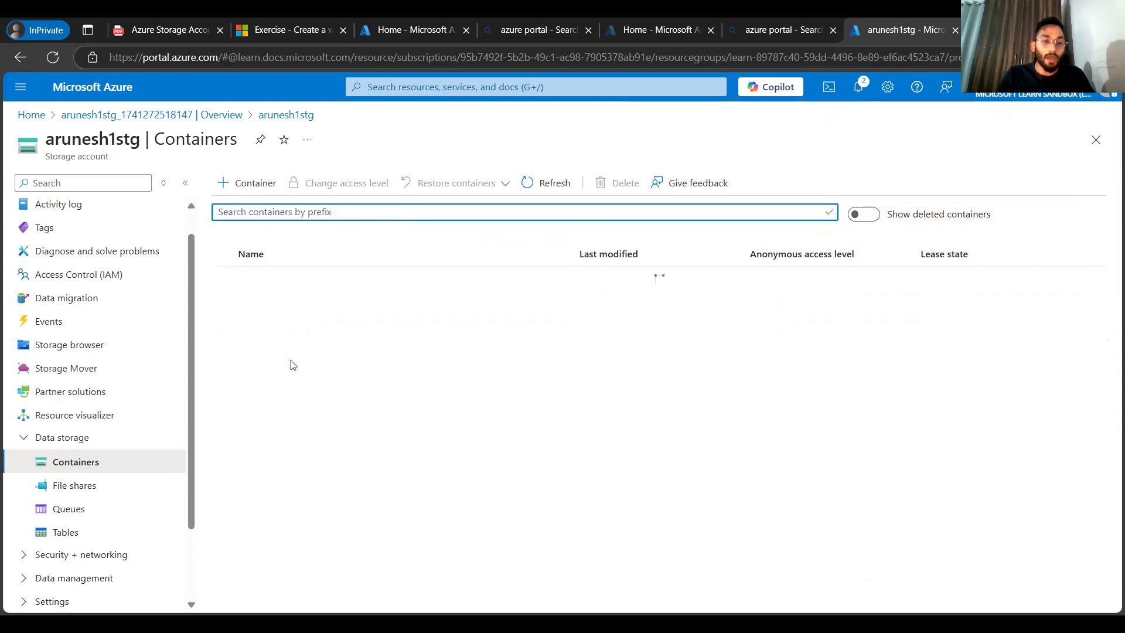
click(268, 303)
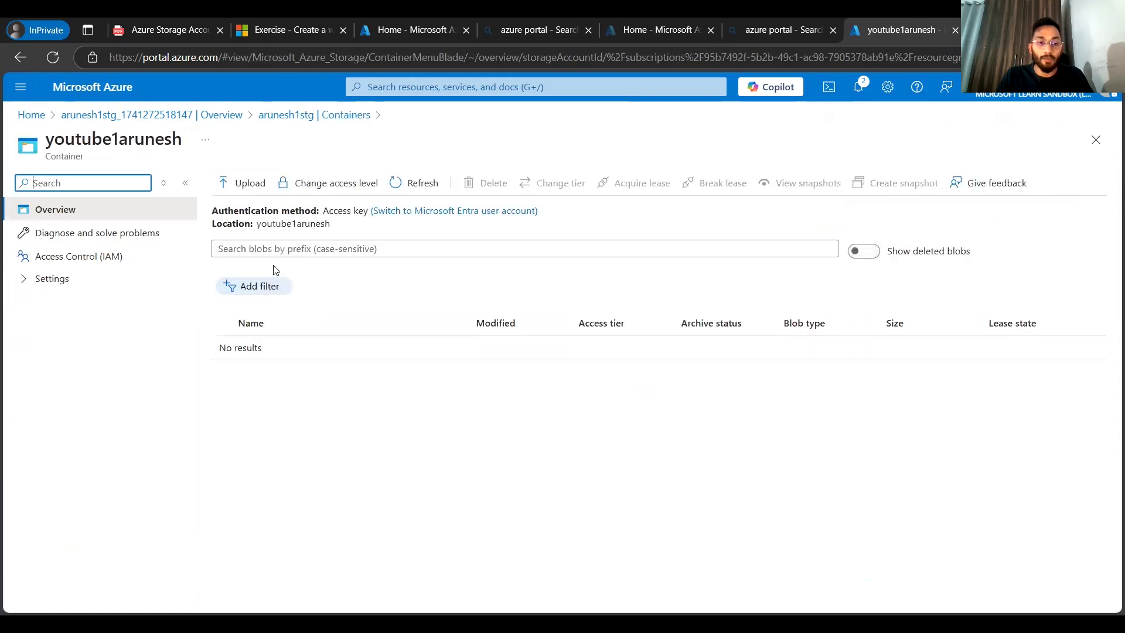
Step: Upload the file Screenshot 2025-01-13 222714.png into the container
click(247, 183)
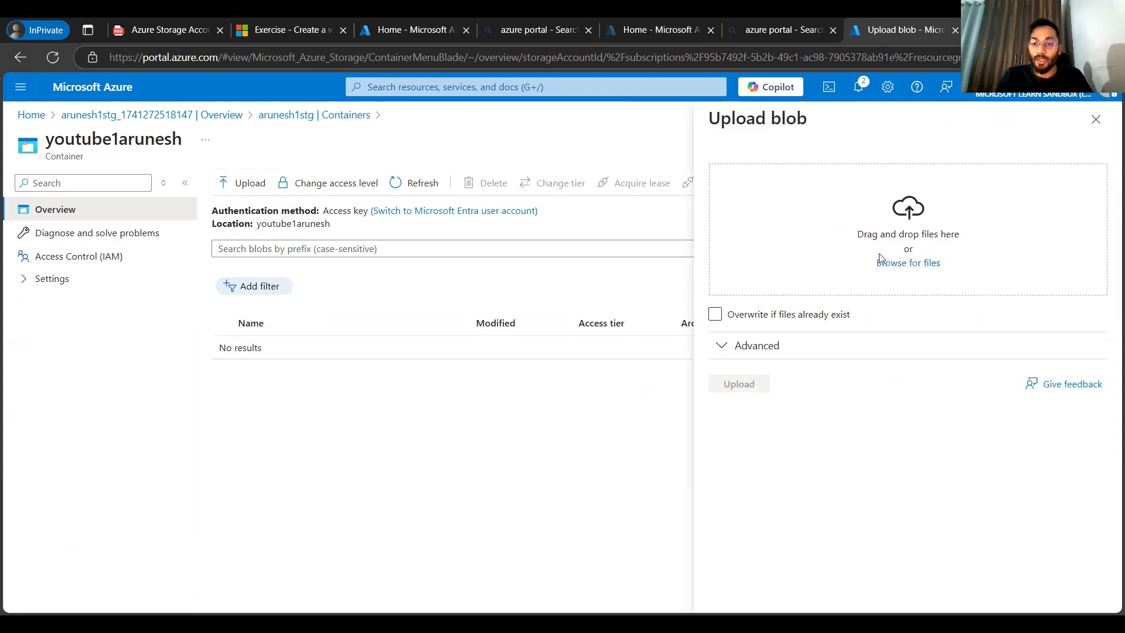
click(907, 268)
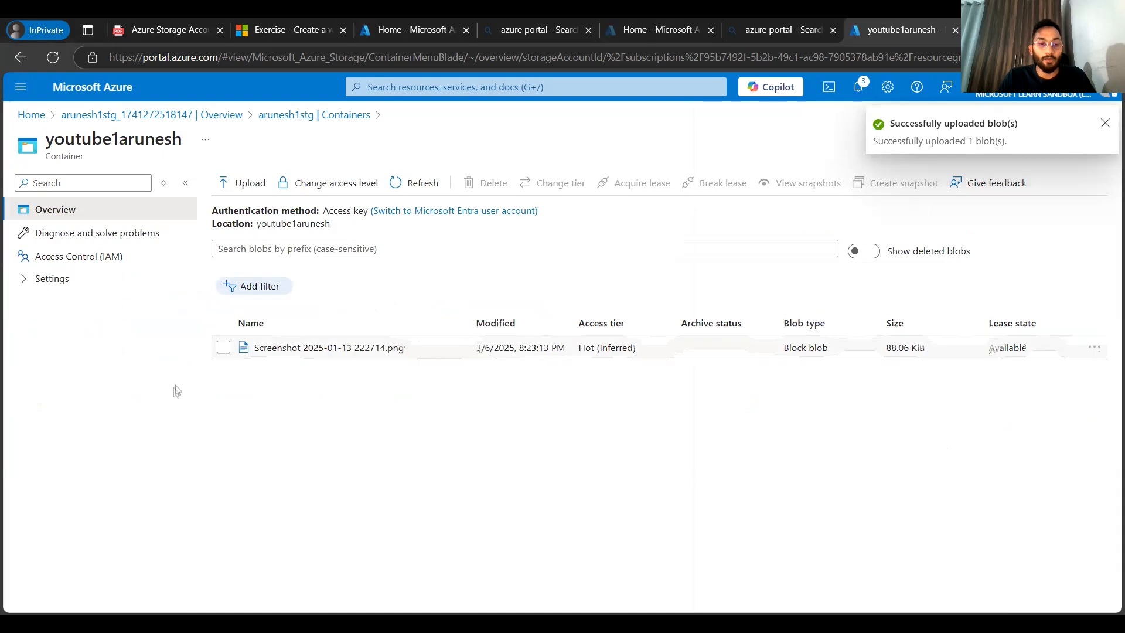
Step: Select the uploaded Screenshot 2025-01-13 222714.png blob and delete it
click(224, 347)
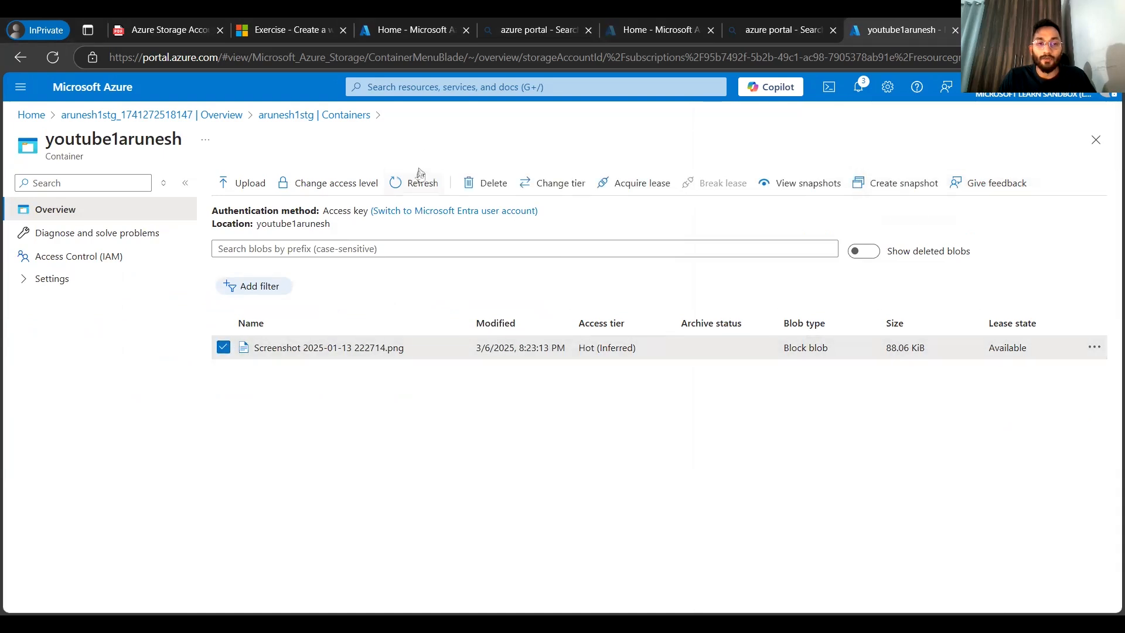
click(494, 186)
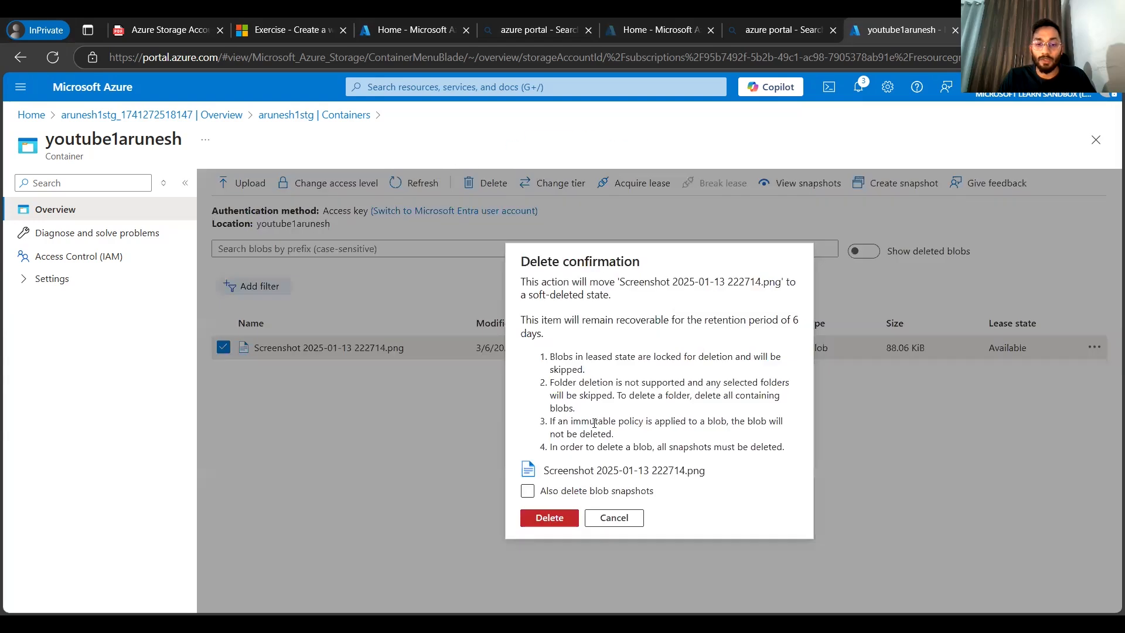
click(560, 523)
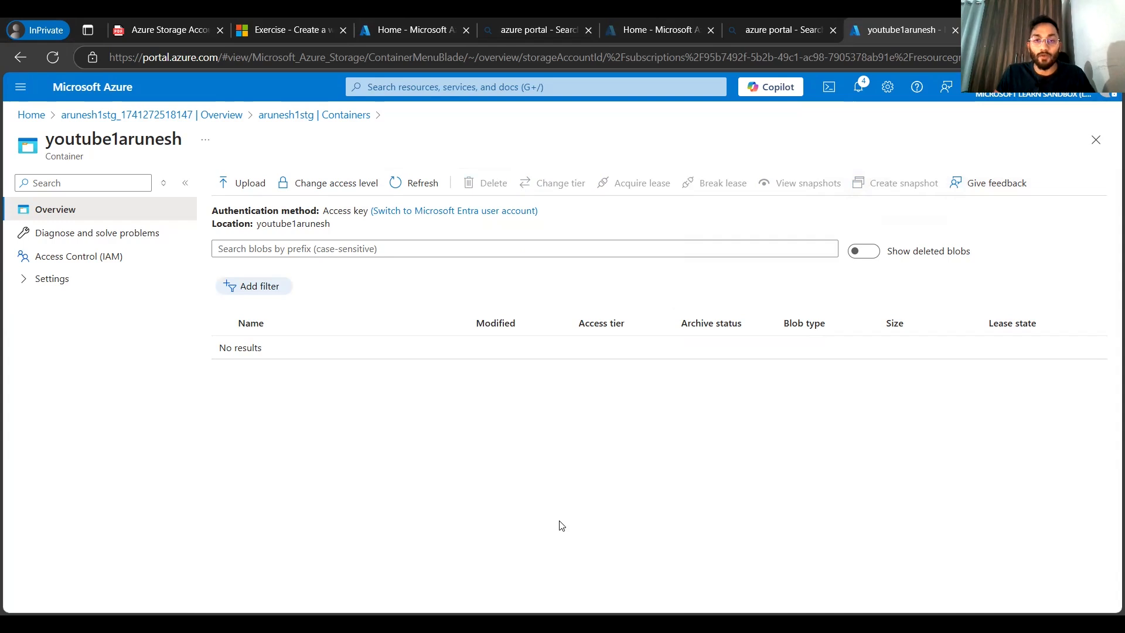
click(181, 25)
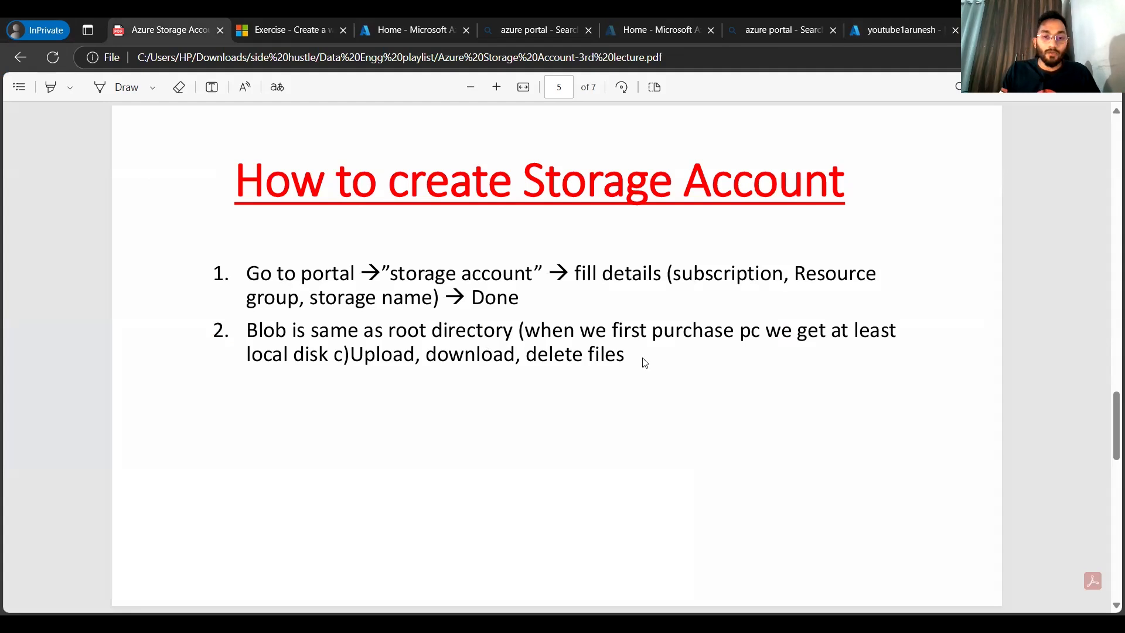
key(ctrl+shift+Tab)
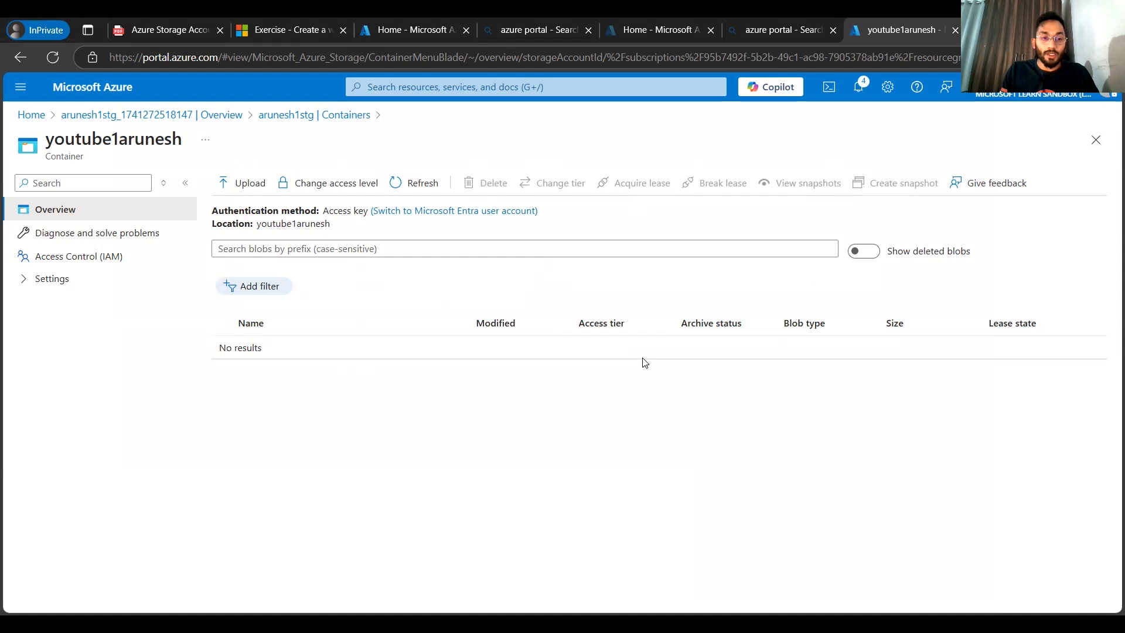
click(266, 116)
click(212, 116)
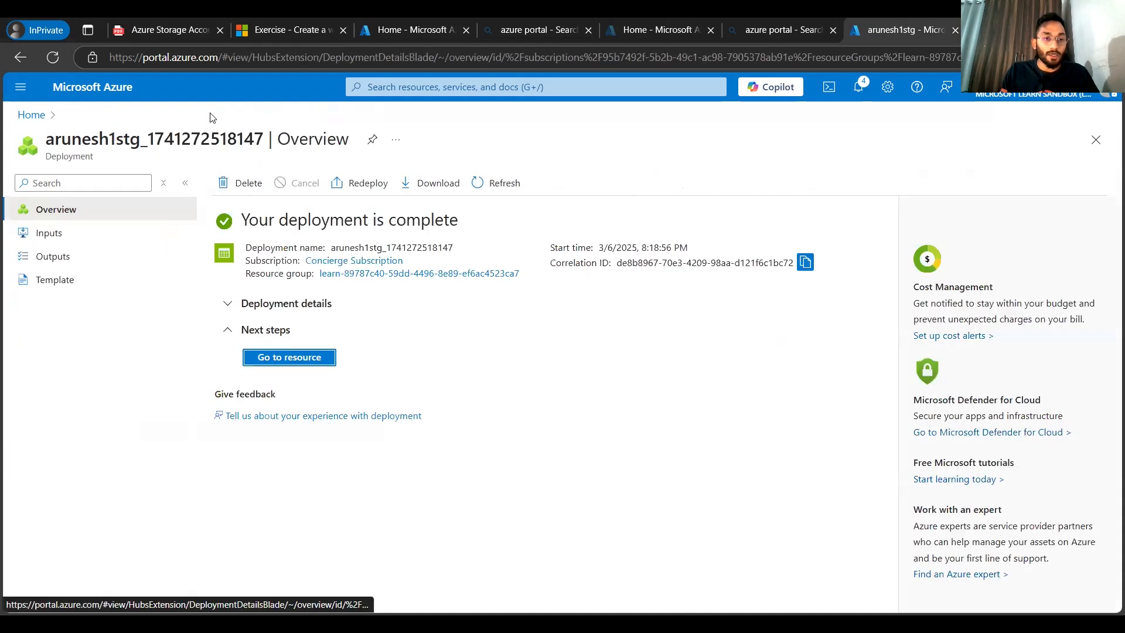
click(292, 358)
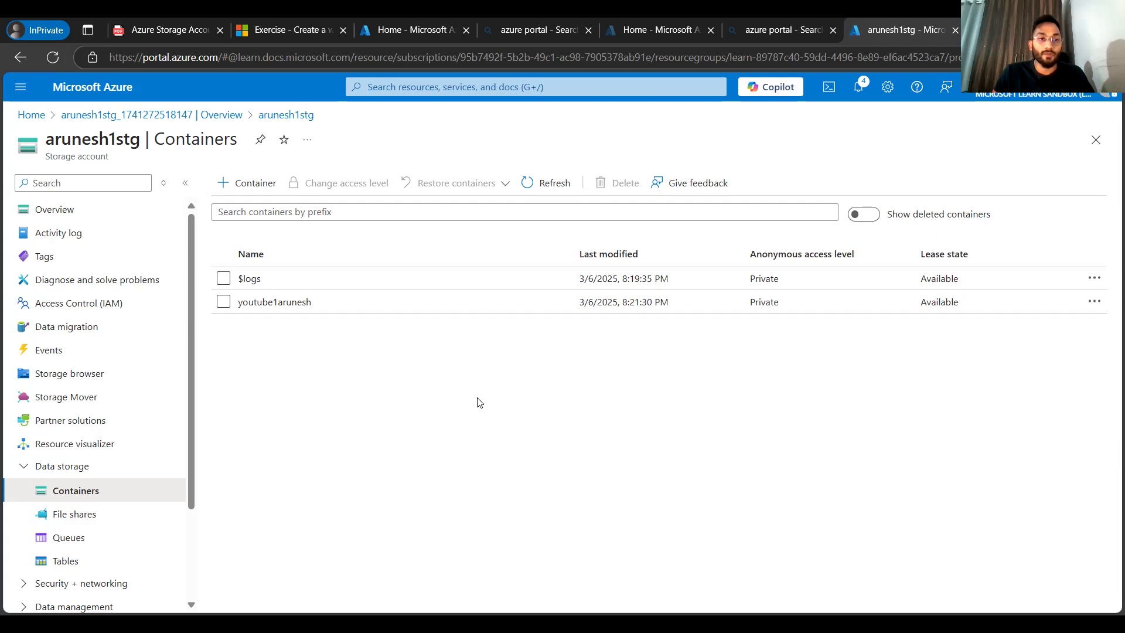
click(206, 115)
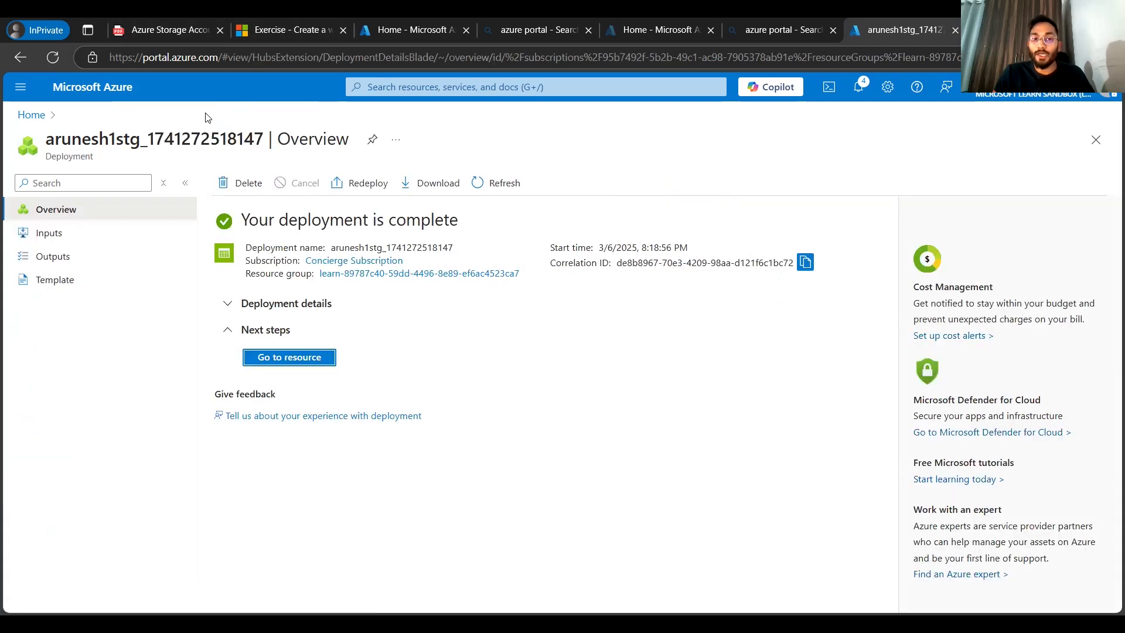
Step: Review the lecture slides on how to create a storage account and the types of storage account
click(182, 22)
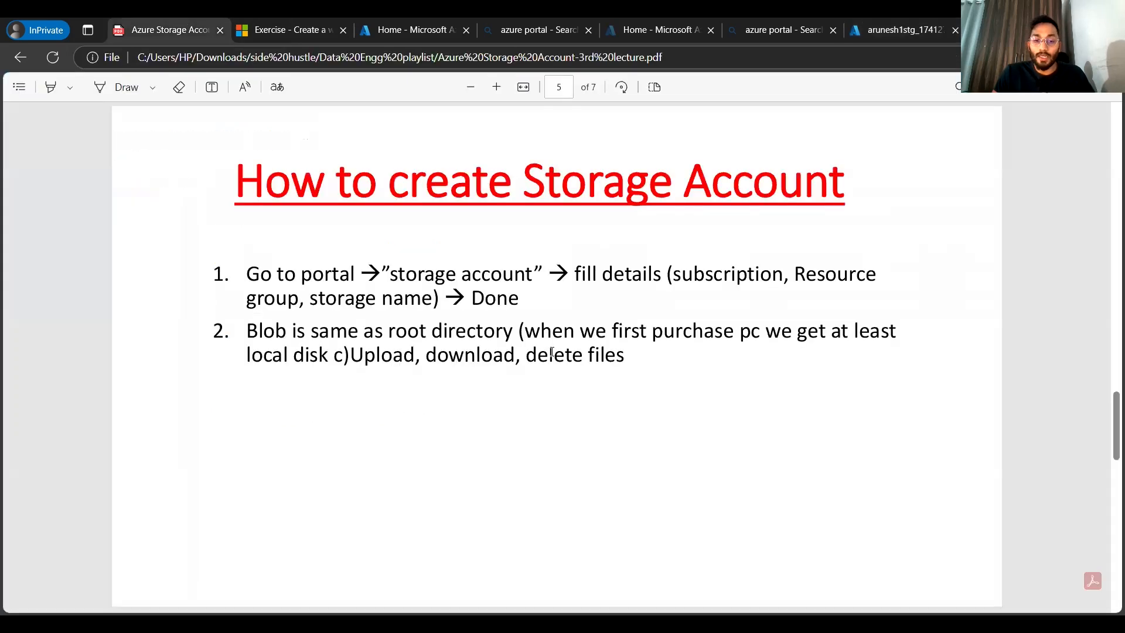
scroll(552, 351, down, 5)
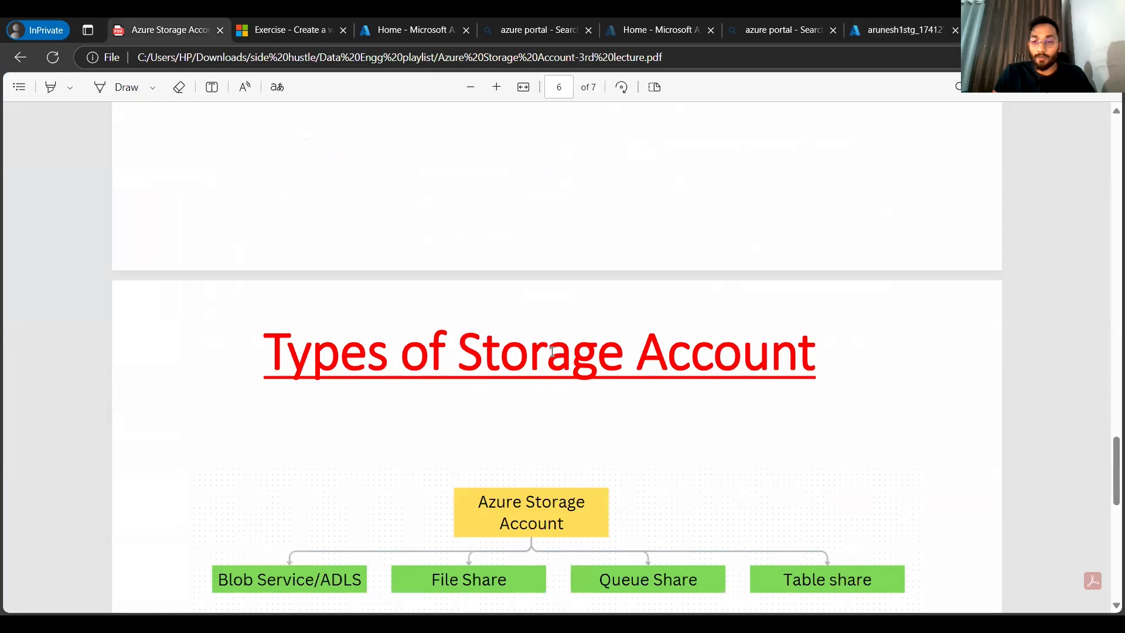
scroll(552, 352, down, 3)
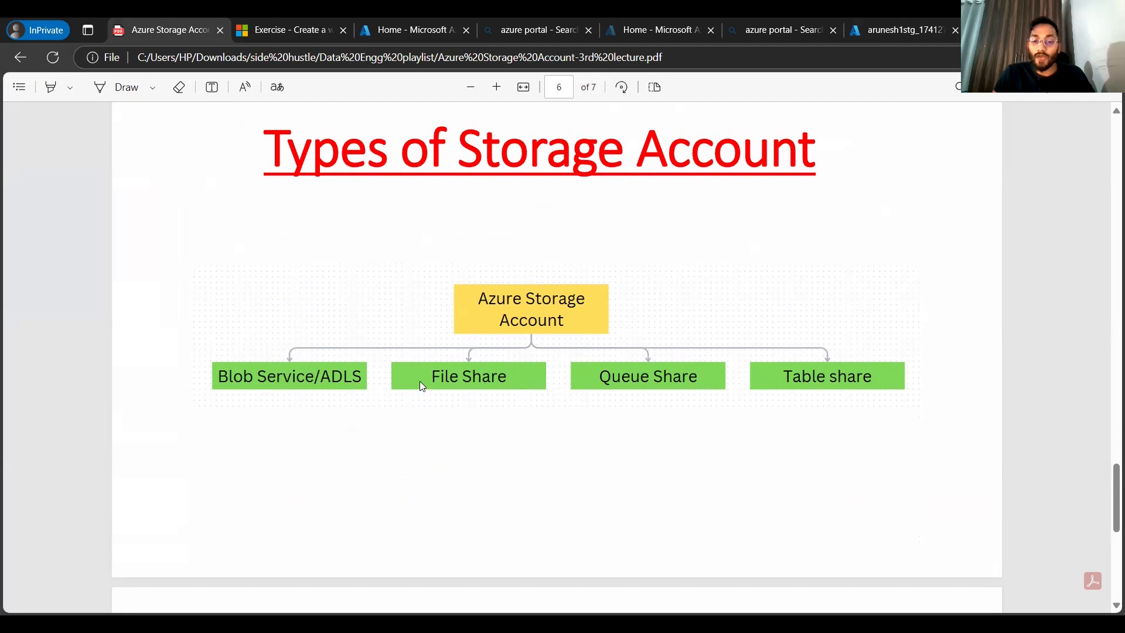
scroll(502, 413, up, 1)
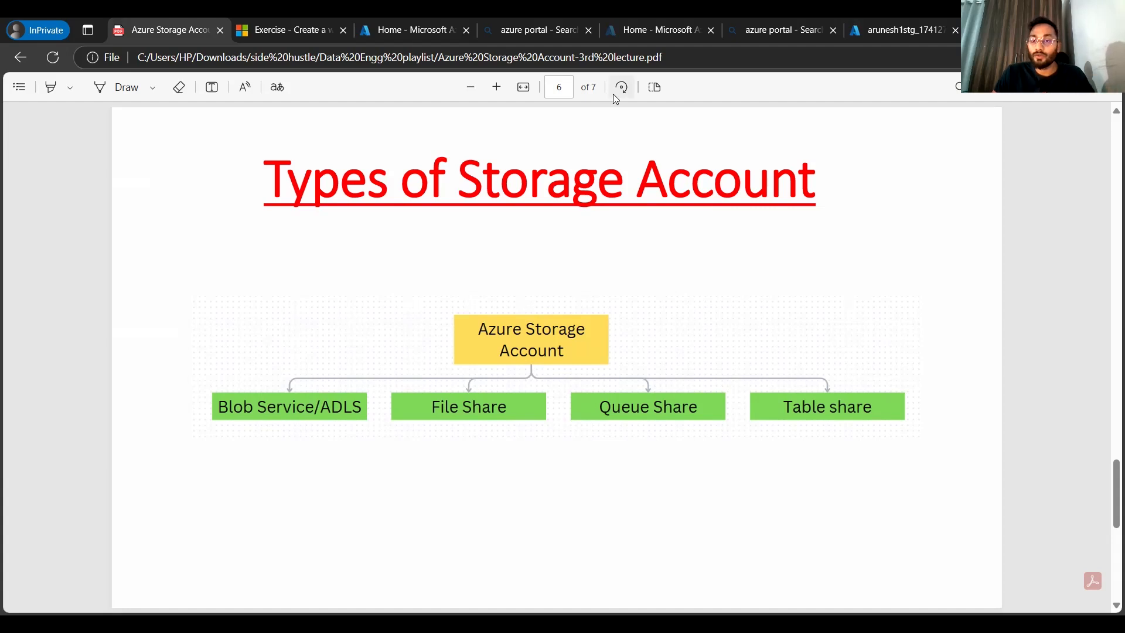
Step: Open the arunesh1stg storage account's containers and then the youtube1arunesh container
click(918, 20)
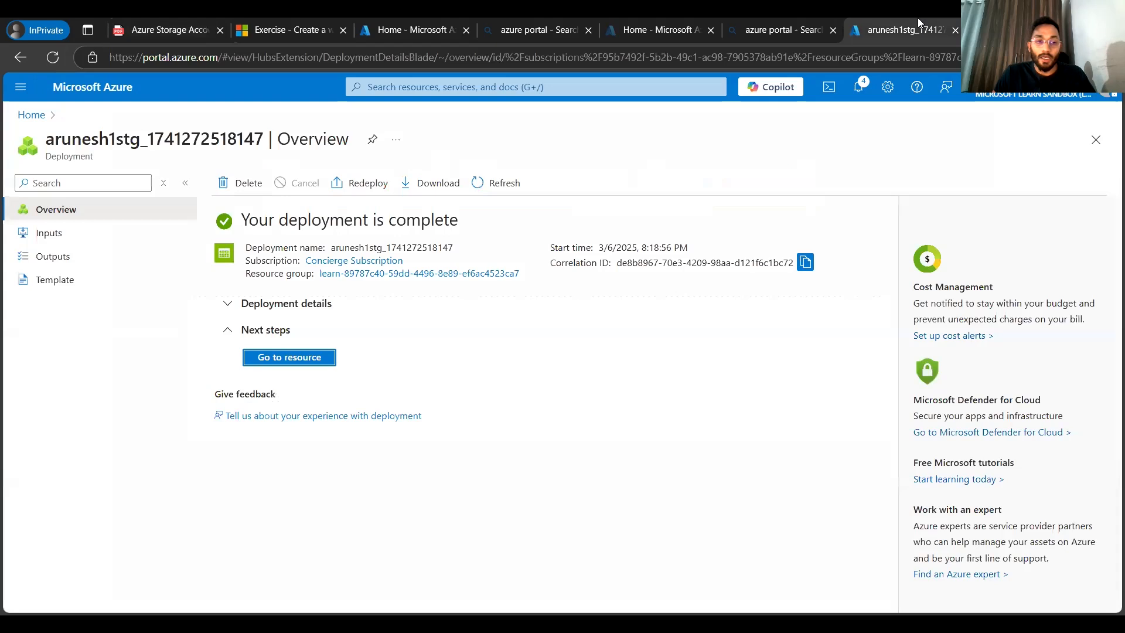
click(313, 359)
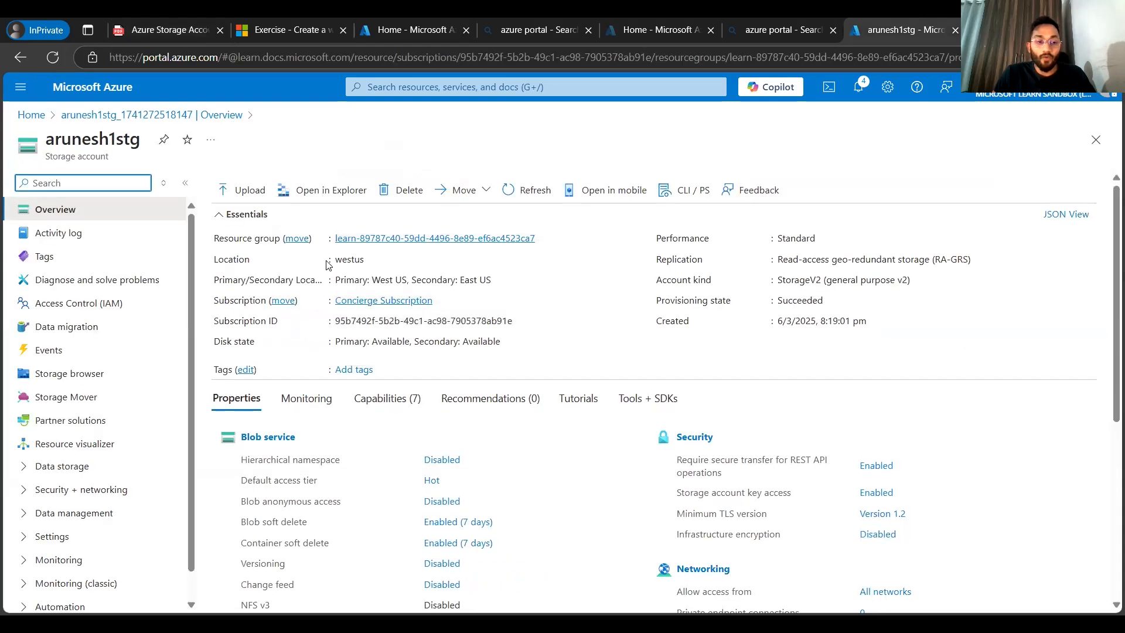
click(255, 443)
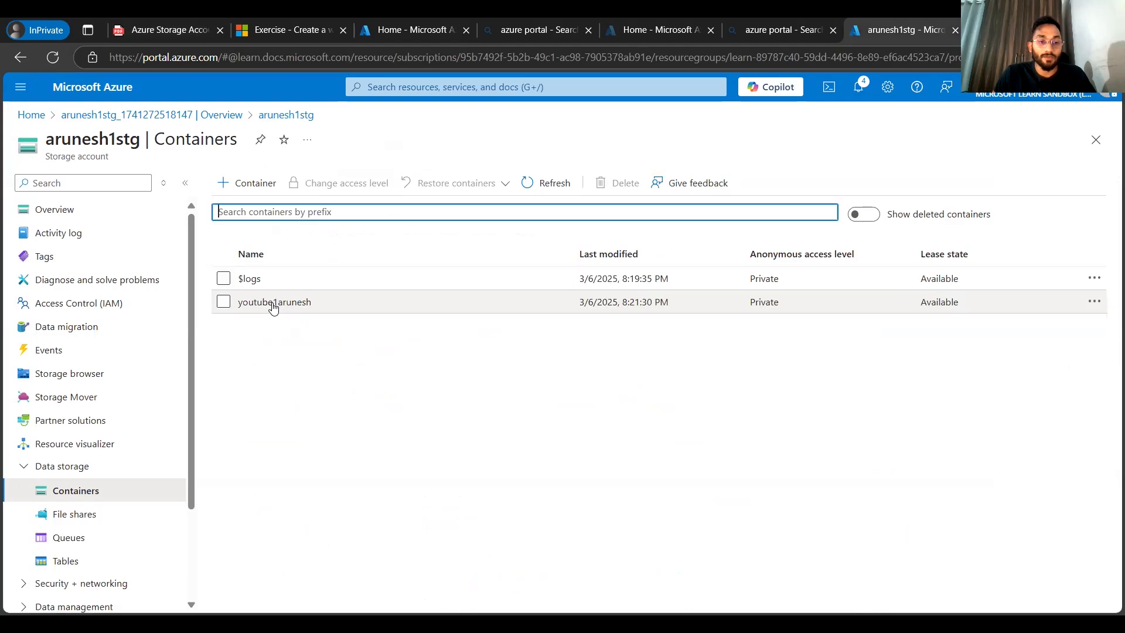
click(273, 302)
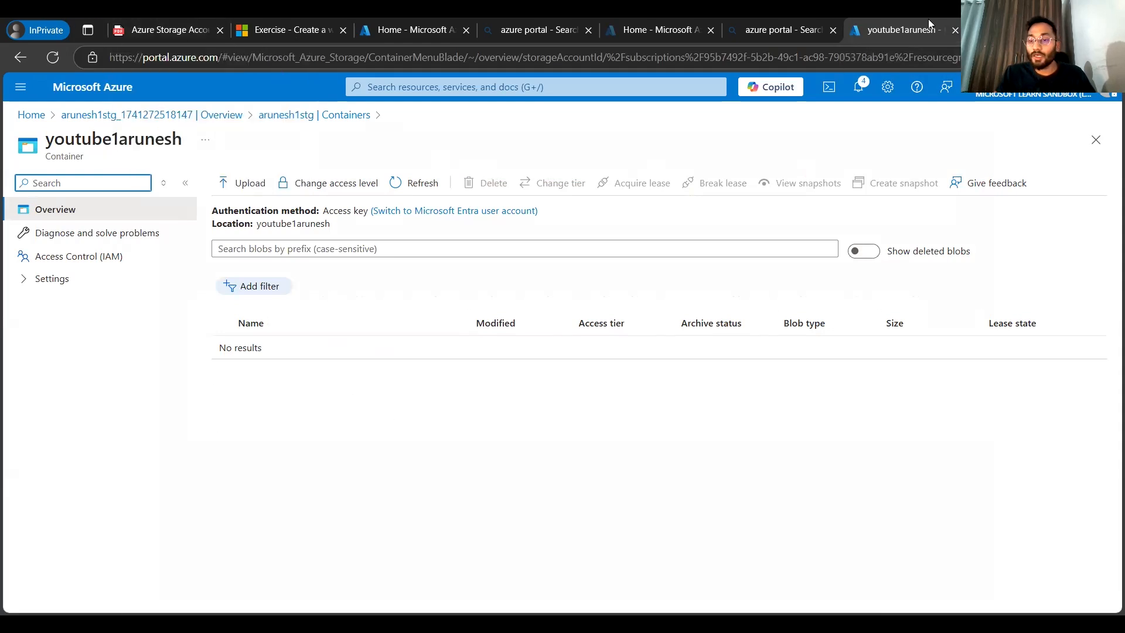
click(190, 19)
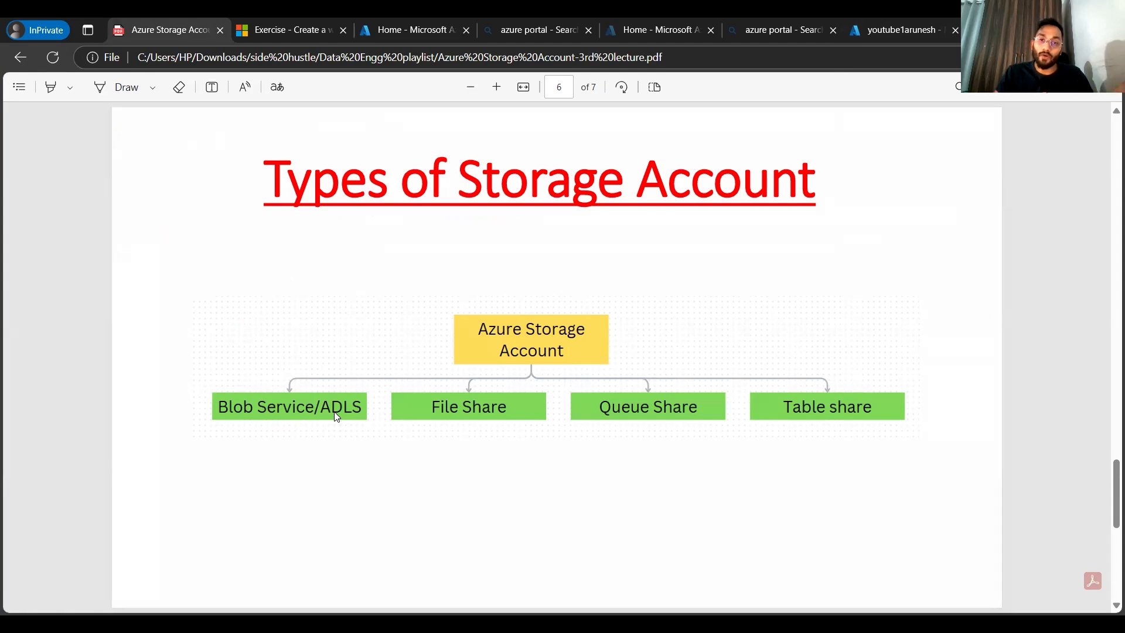
click(903, 30)
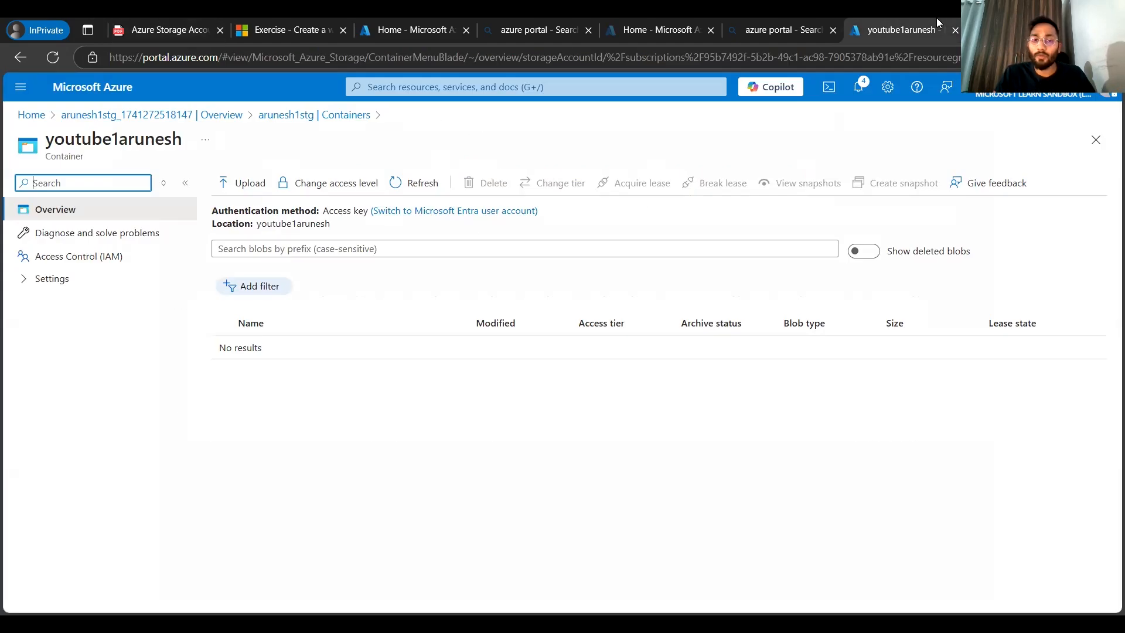
click(143, 120)
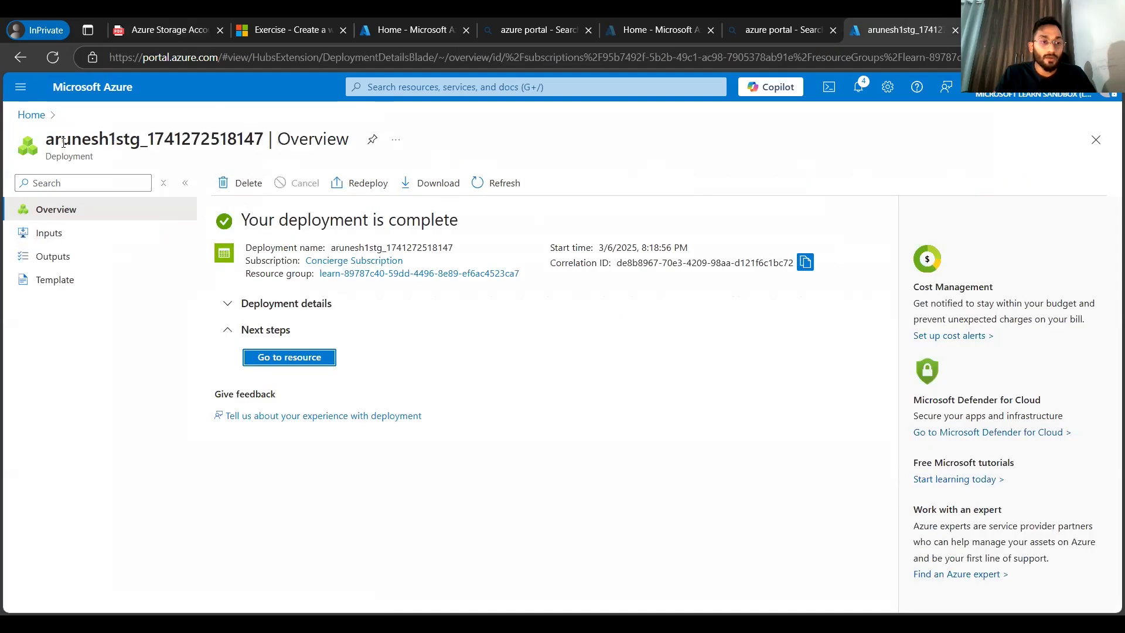
Step: Return to the portal home and open the storage account creation form via the search for storage accounts
click(31, 115)
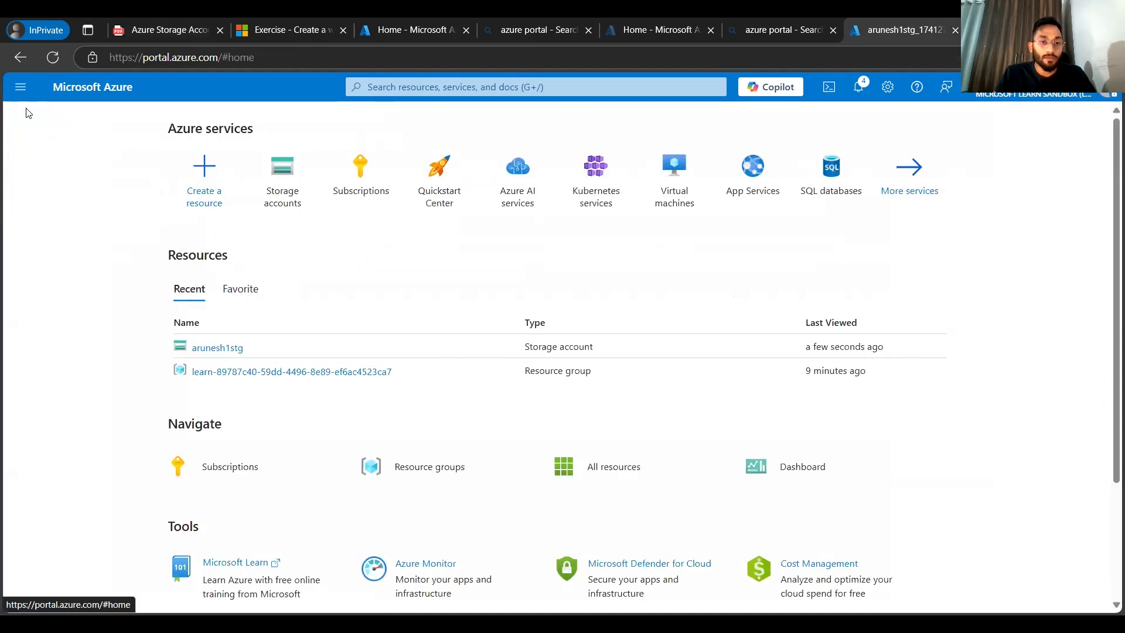
click(392, 88)
text(sto)
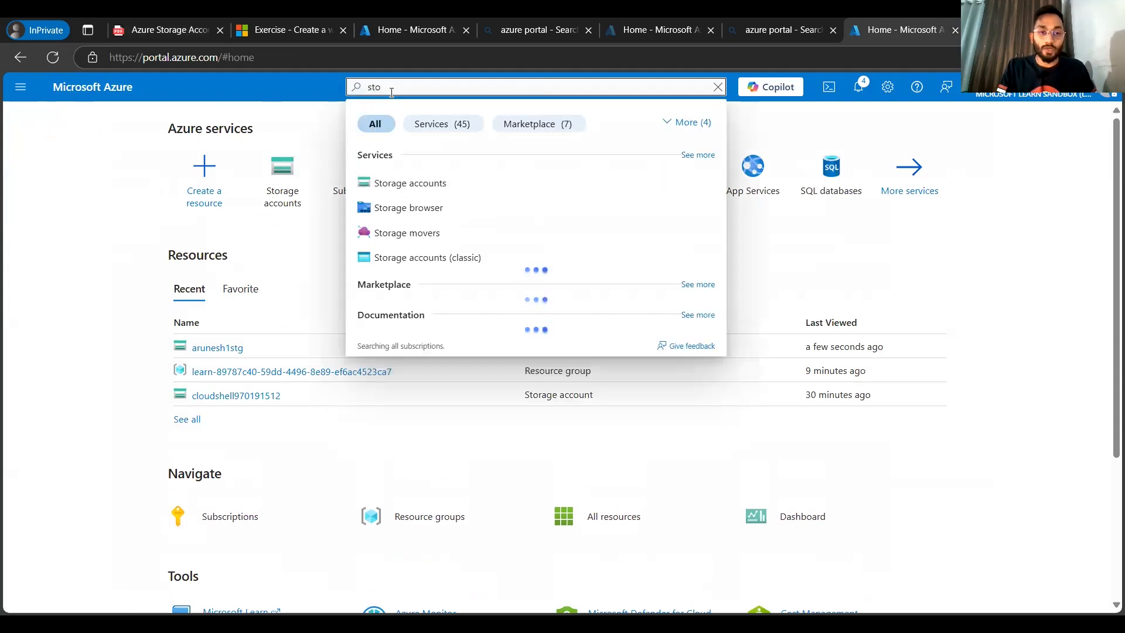
click(425, 185)
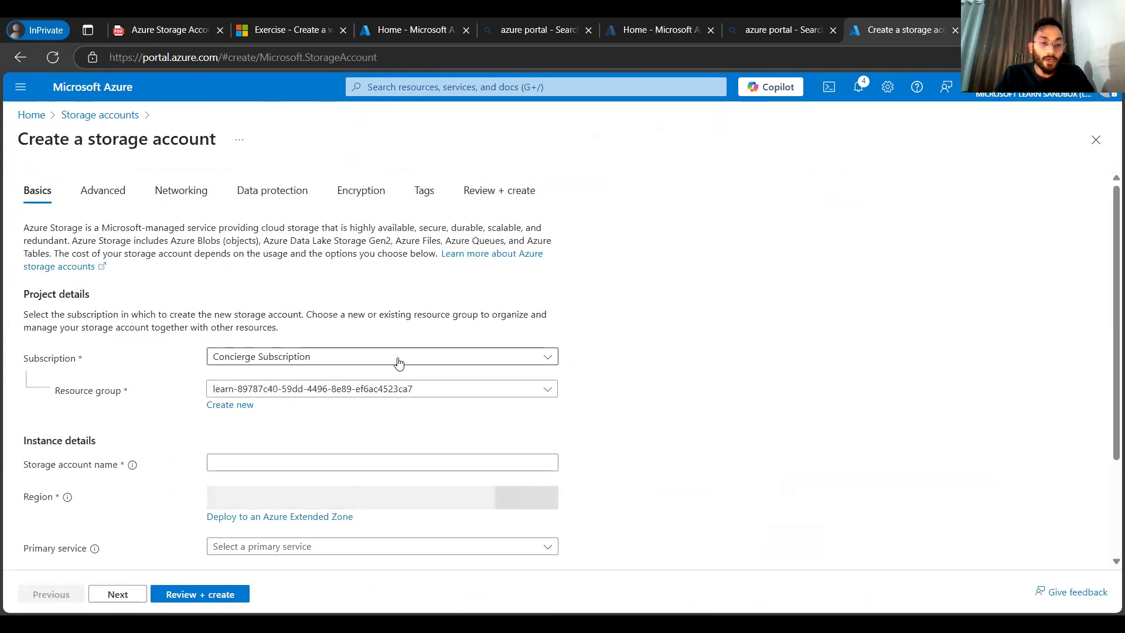
Step: Name the new storage account arunesh1adls1stg
scroll(397, 364, down, 1)
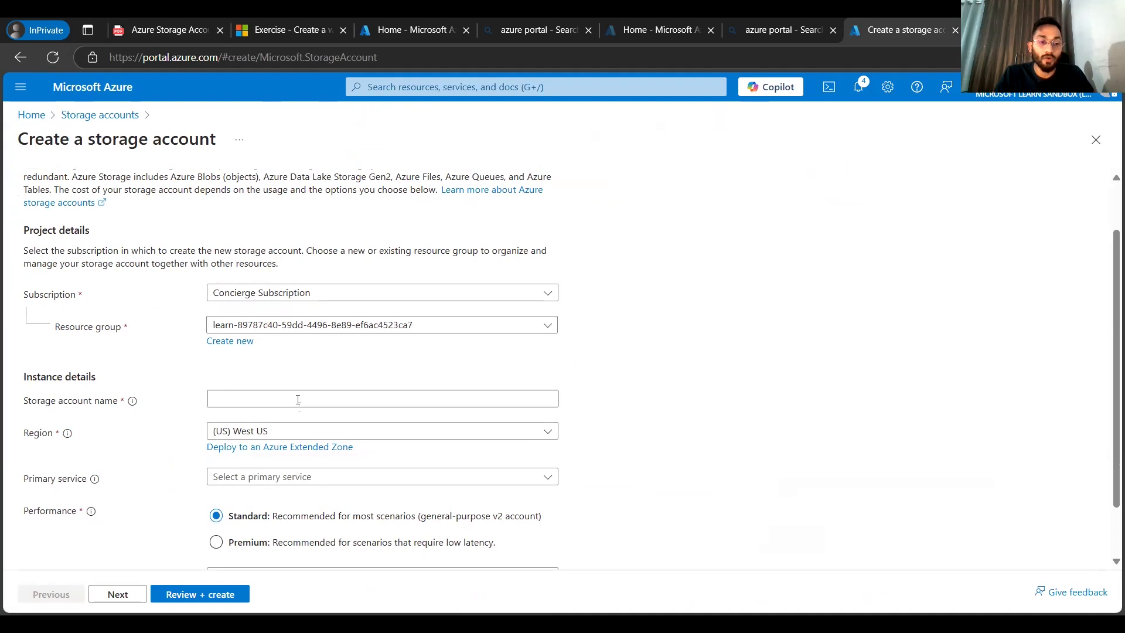
click(324, 401)
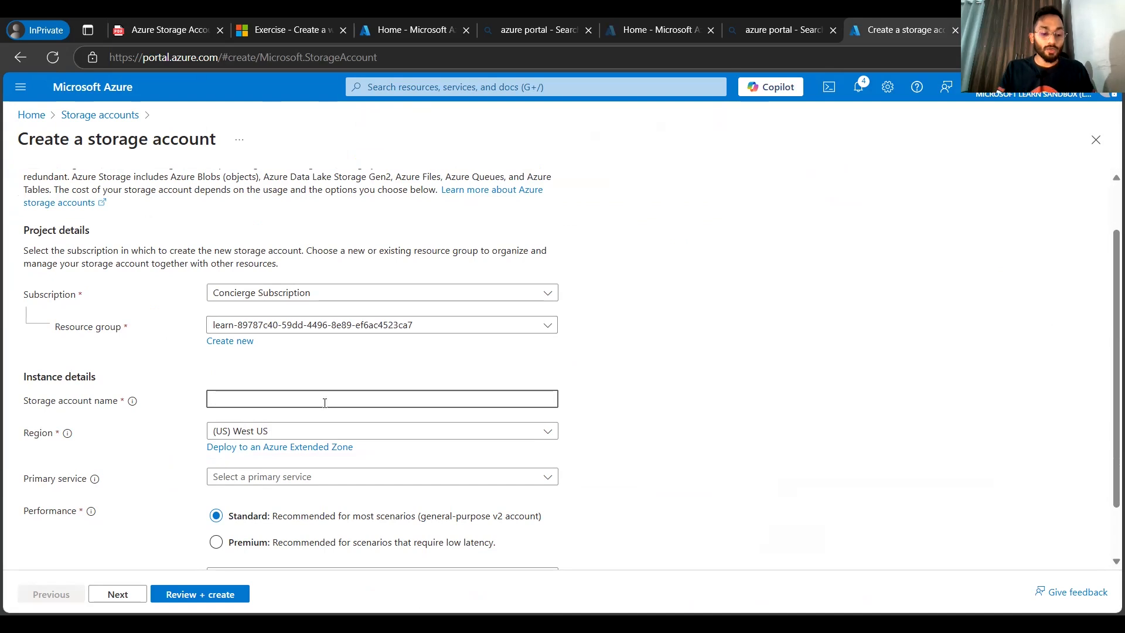
text(arunesh1adls)
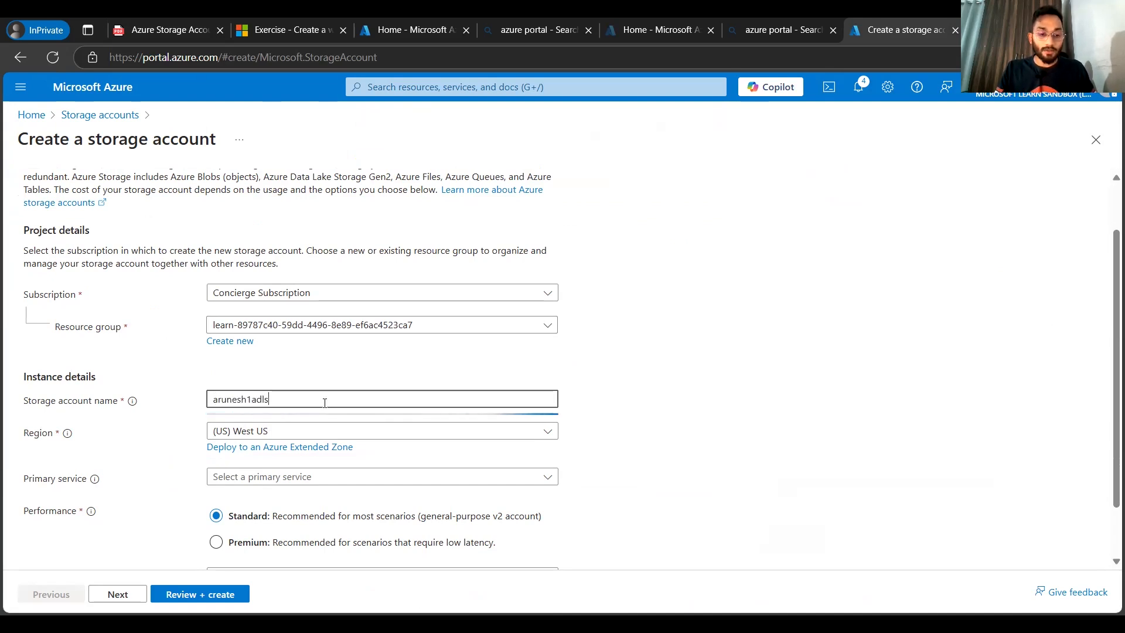
text(1stg)
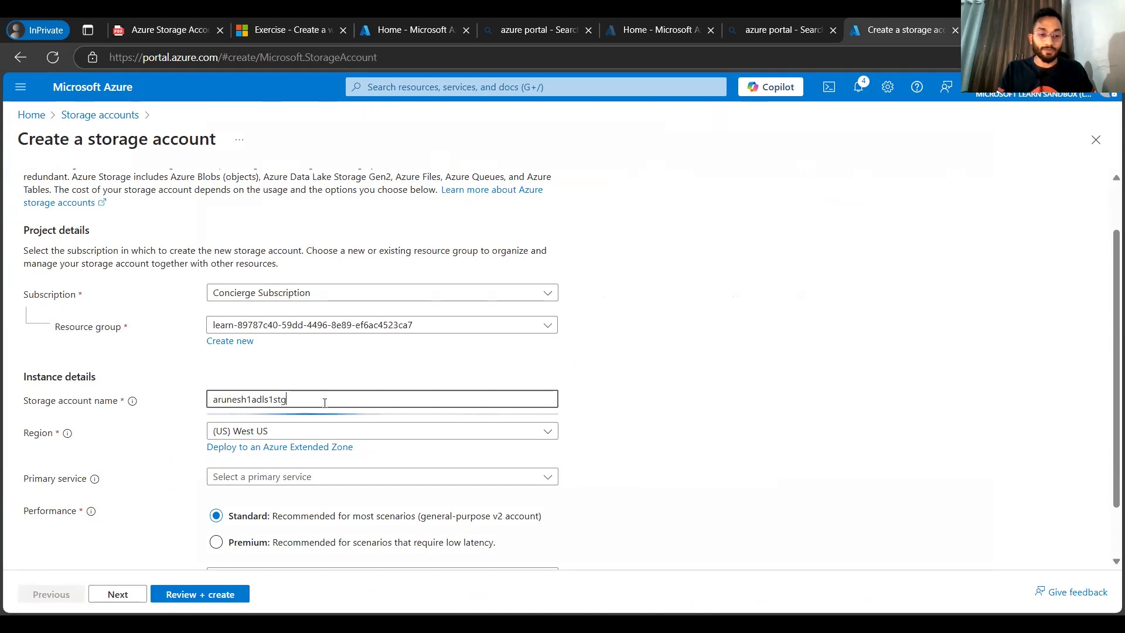
Step: Move to the Advanced settings and enable the hierarchical namespace option
scroll(421, 424, down, 1)
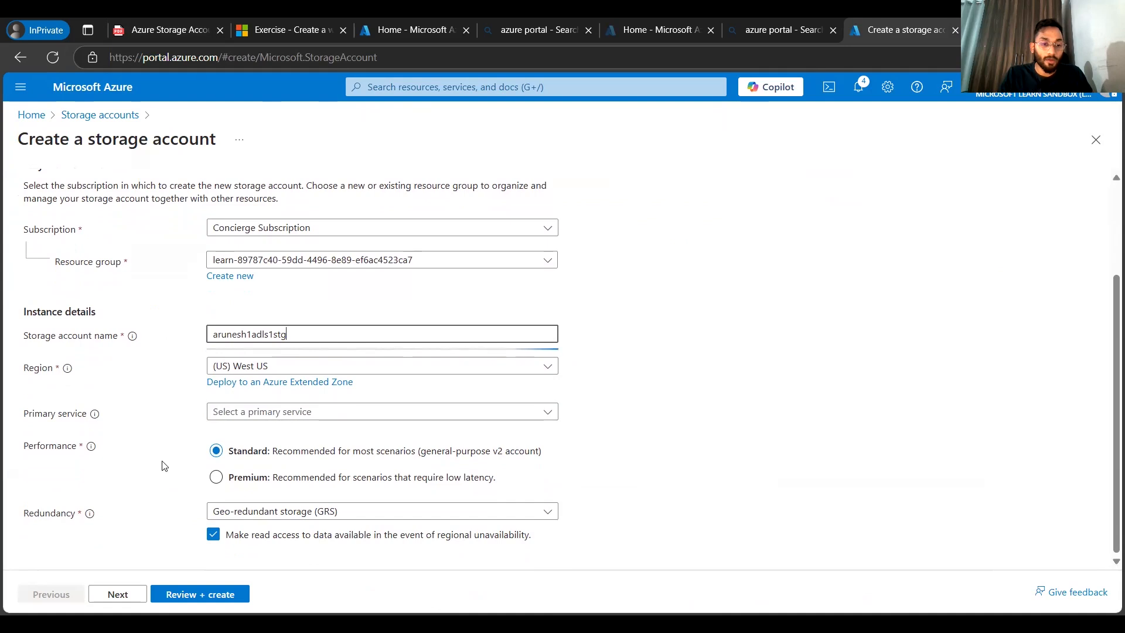
click(118, 596)
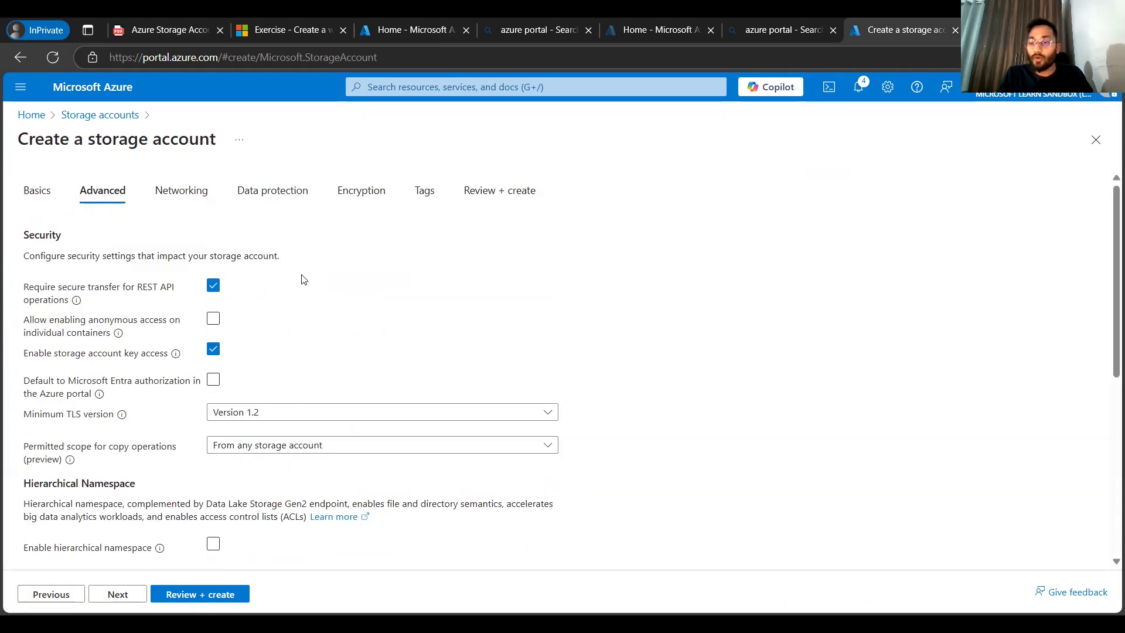
scroll(536, 255, down, 2)
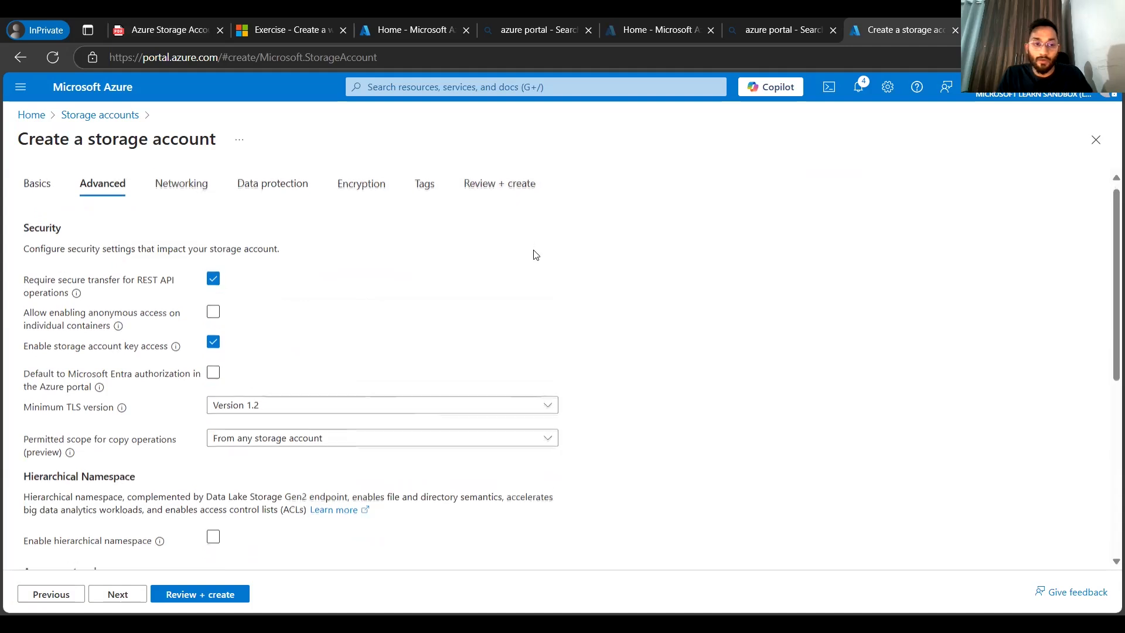
scroll(536, 255, down, 2)
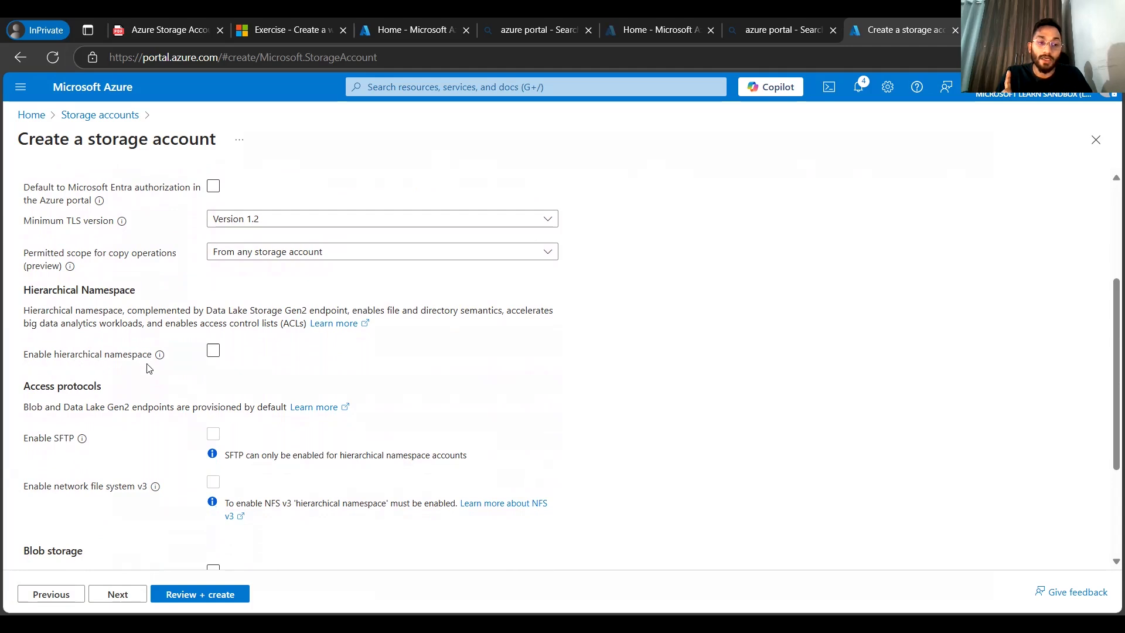
mouse_move(161, 360)
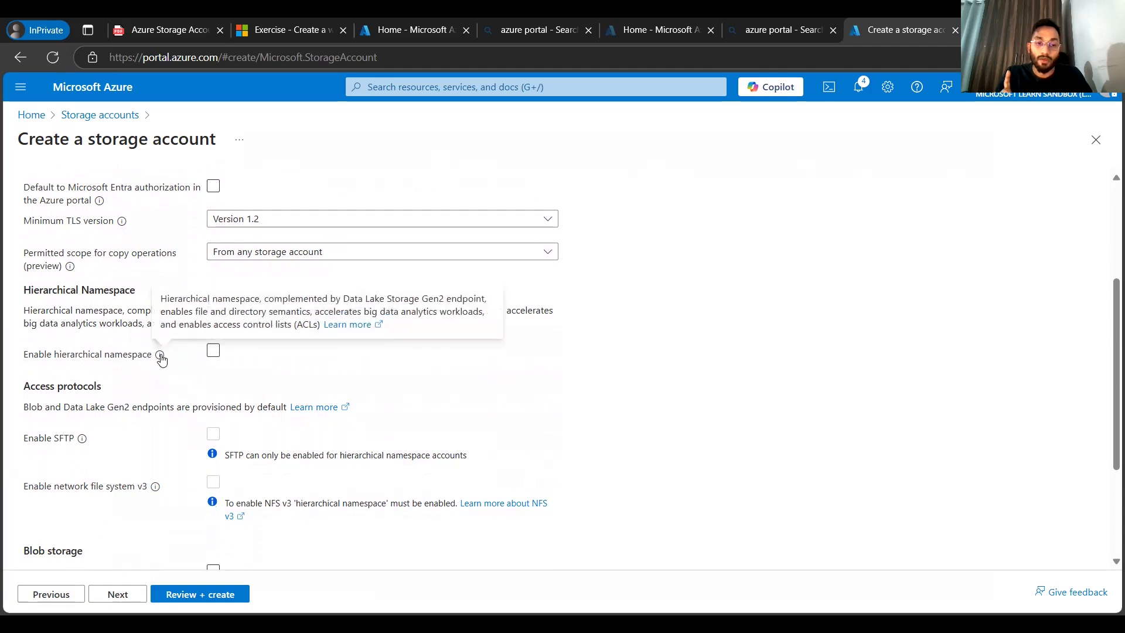
click(213, 351)
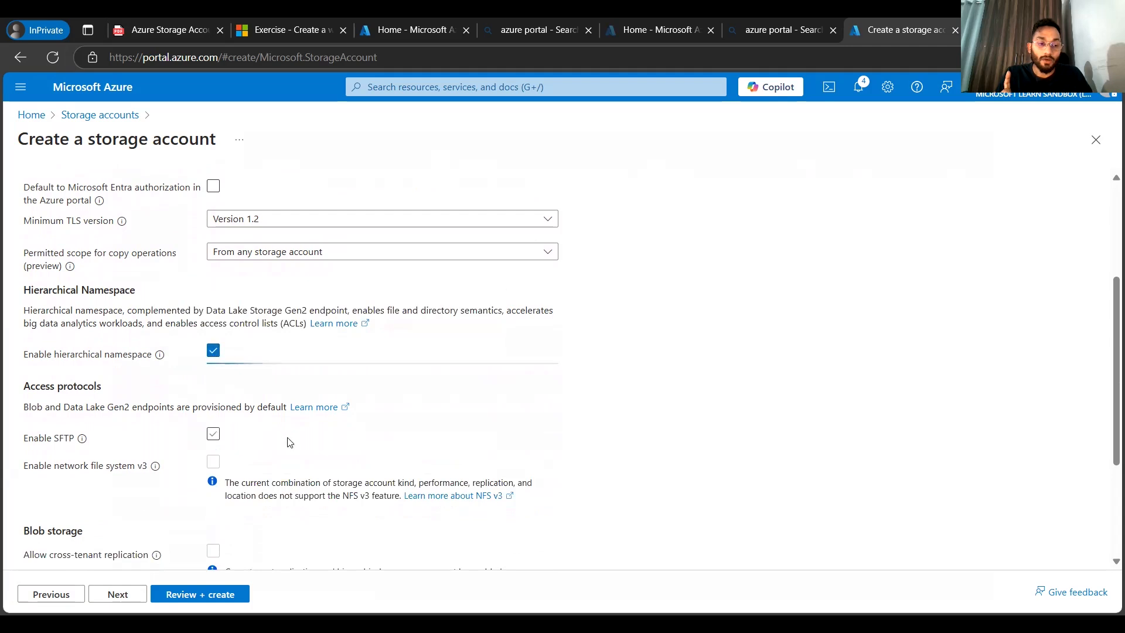
Step: Proceed through the remaining tabs to Review + create and create the storage account
scroll(290, 442, down, 1)
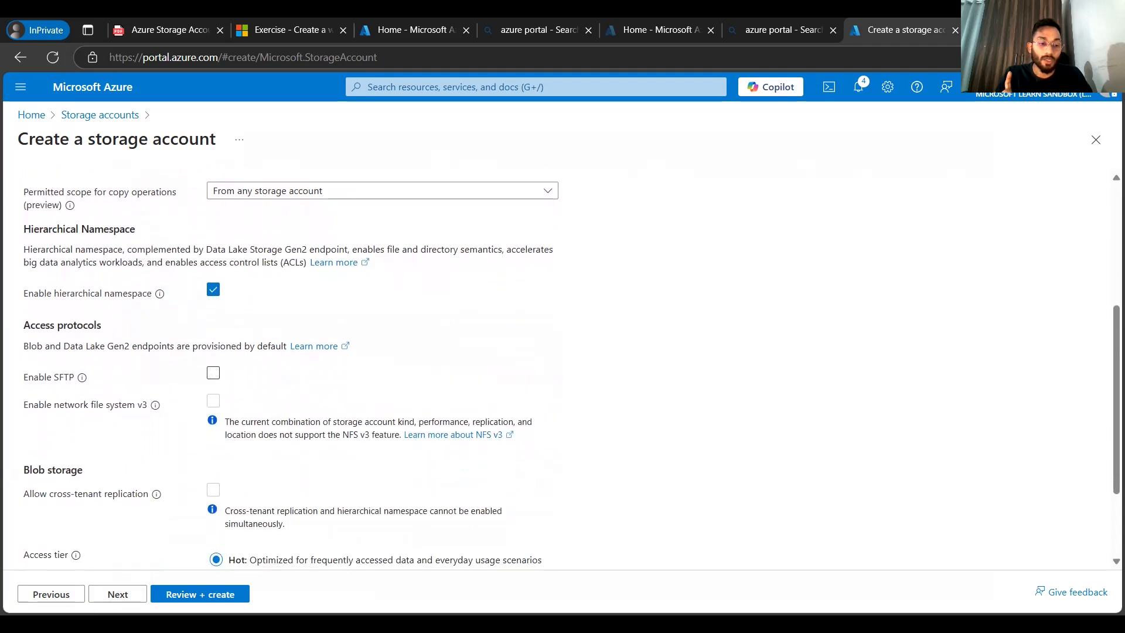
click(114, 595)
click(113, 597)
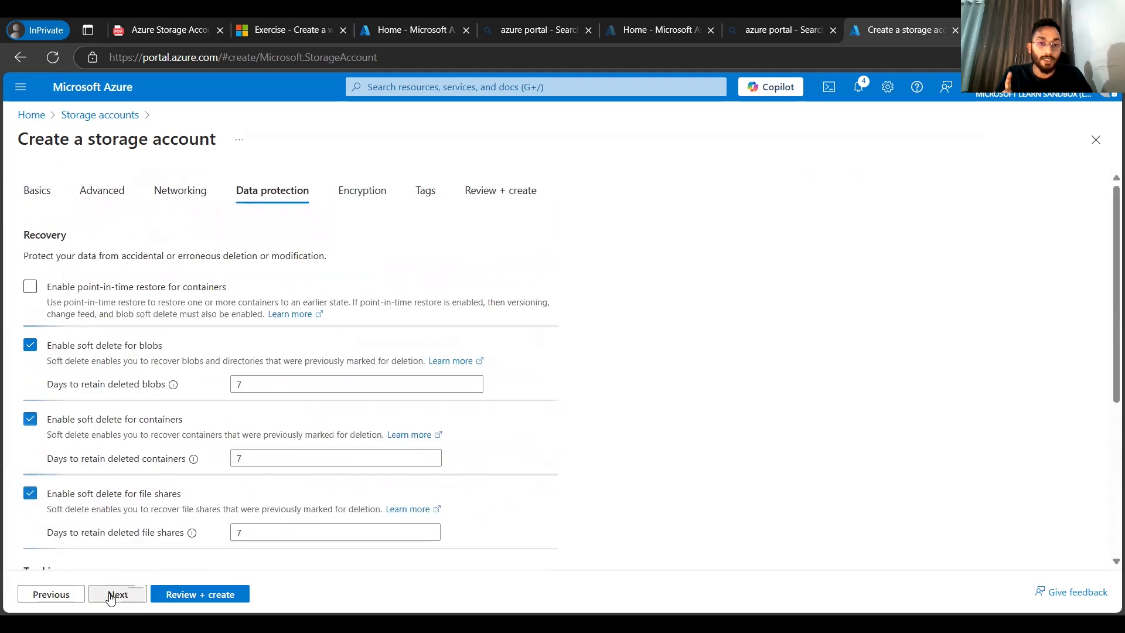
triple_click(111, 596)
click(182, 593)
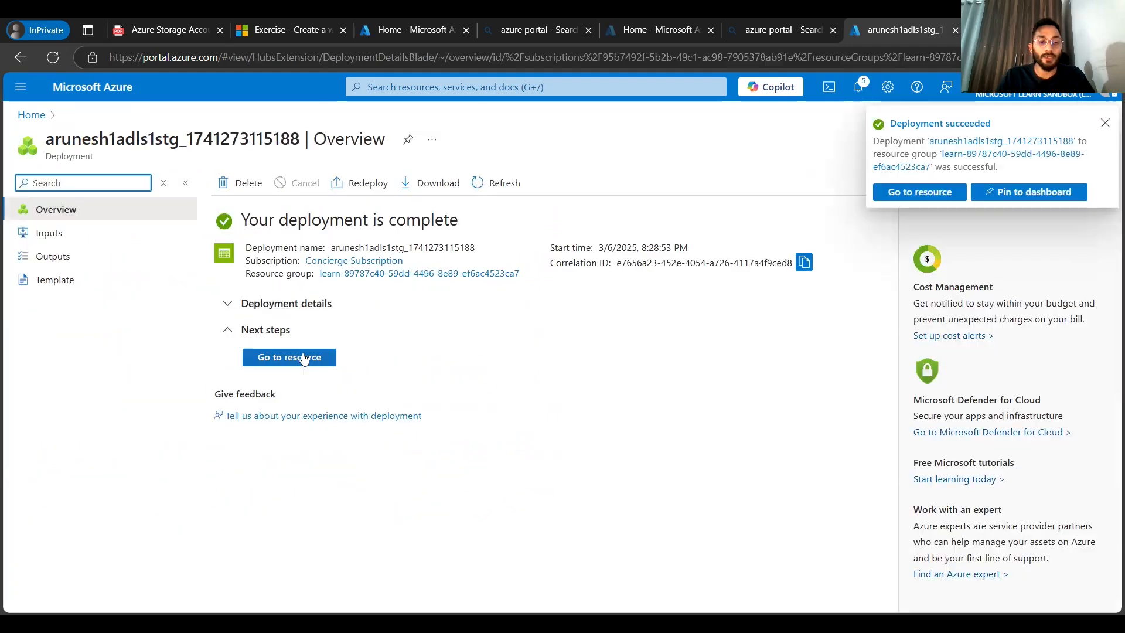
Step: Open the new ADLS storage account's containers and create a container named landing
click(296, 357)
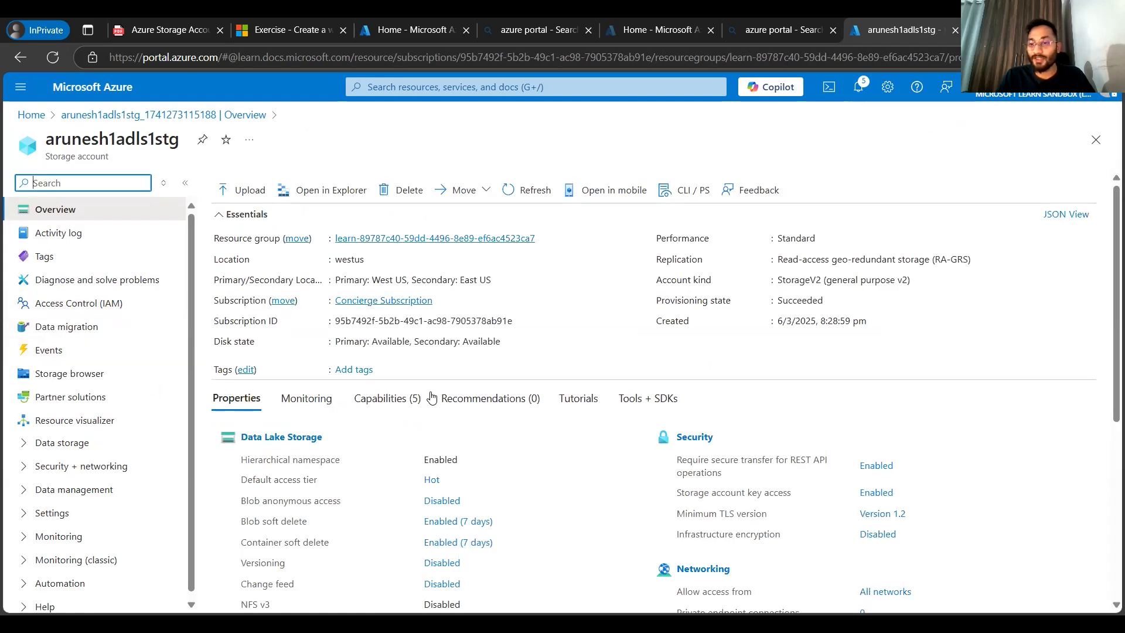
click(281, 440)
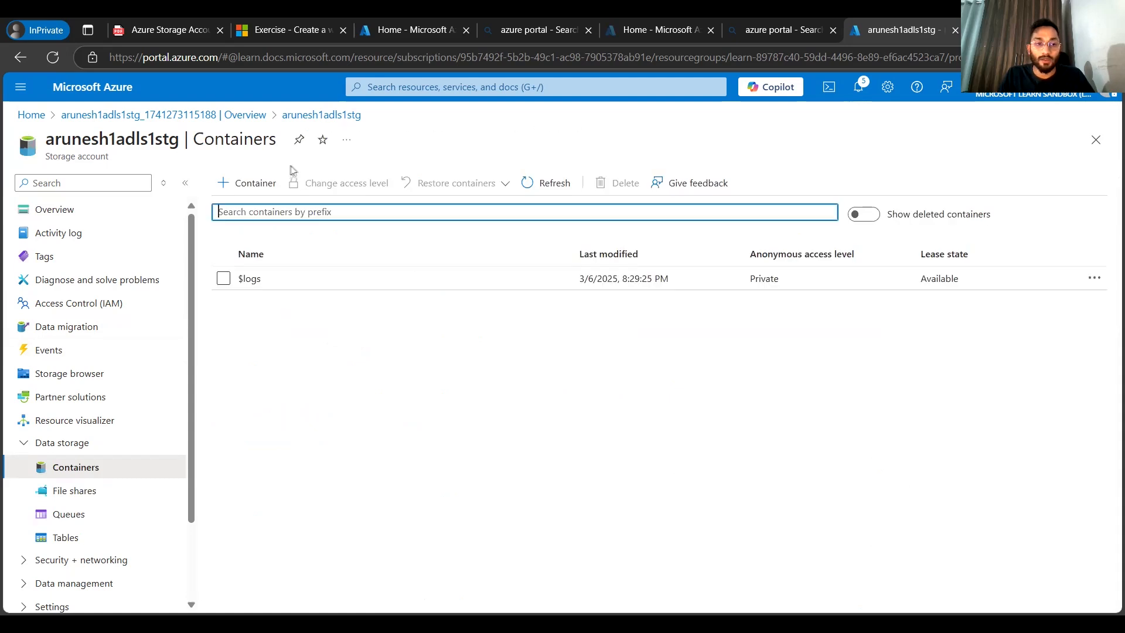
click(252, 183)
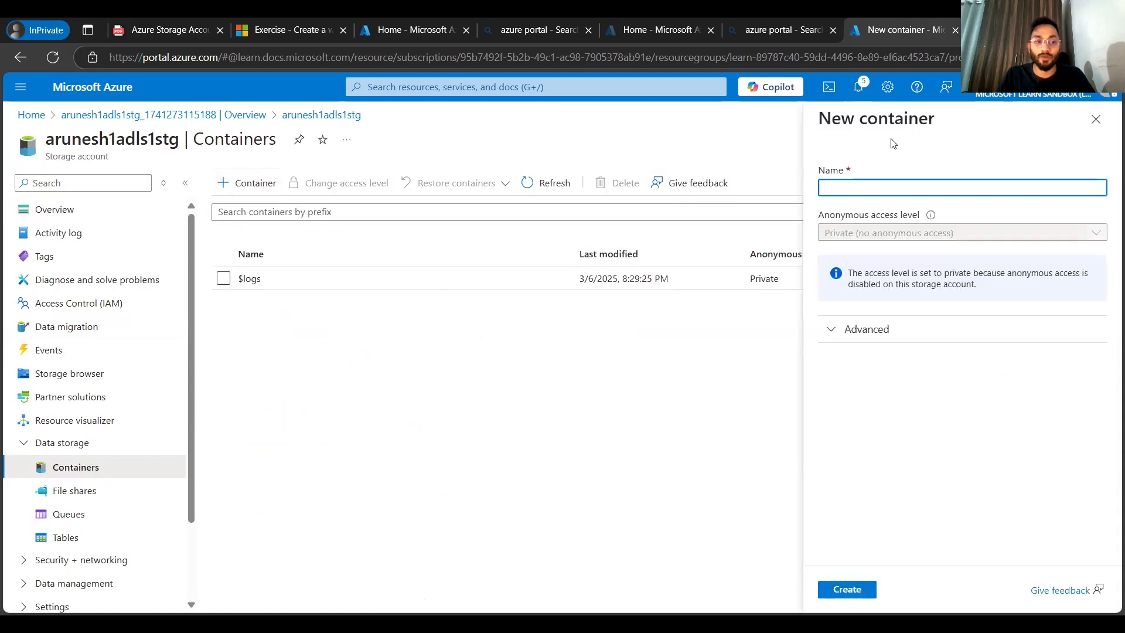
click(847, 187)
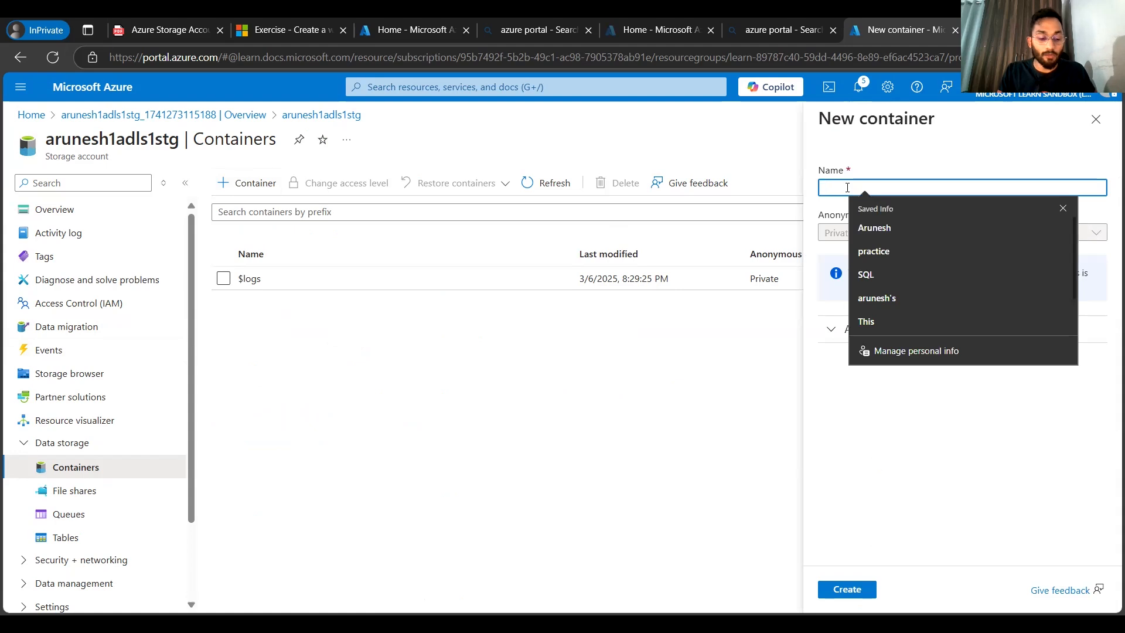
text(landing)
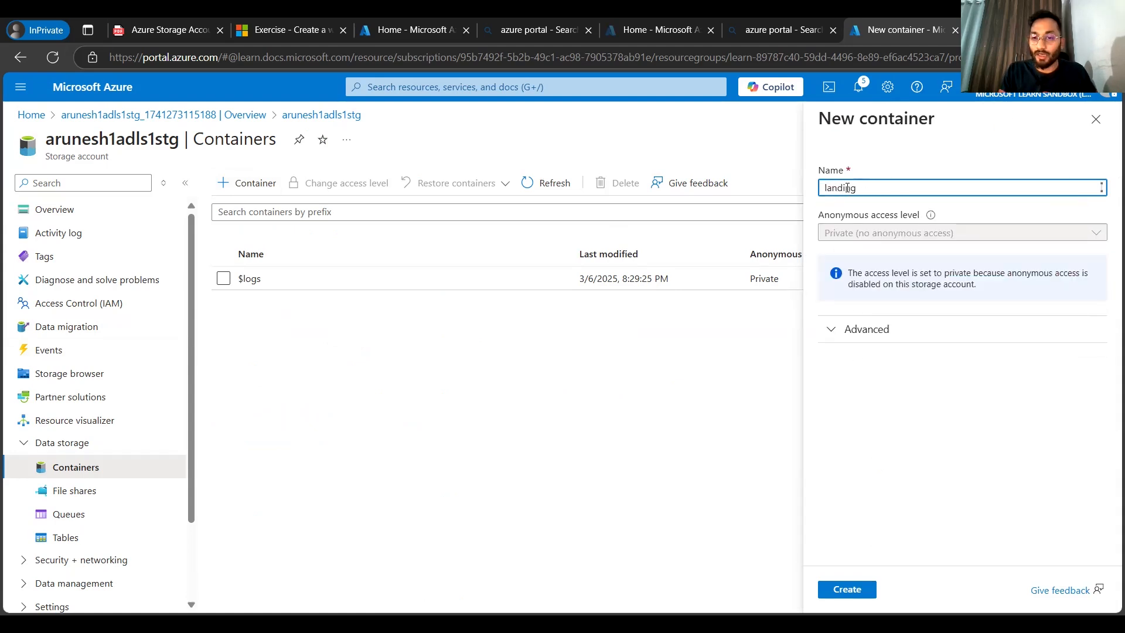
click(848, 590)
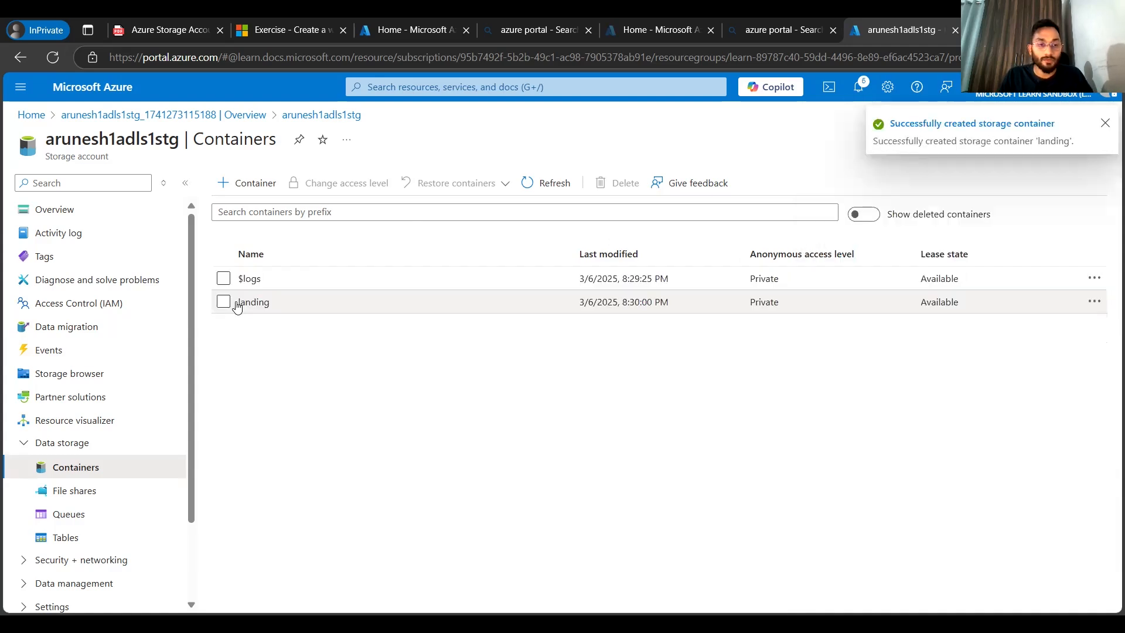
Step: Inside the landing container, add a directory named folder1 and open it
click(246, 303)
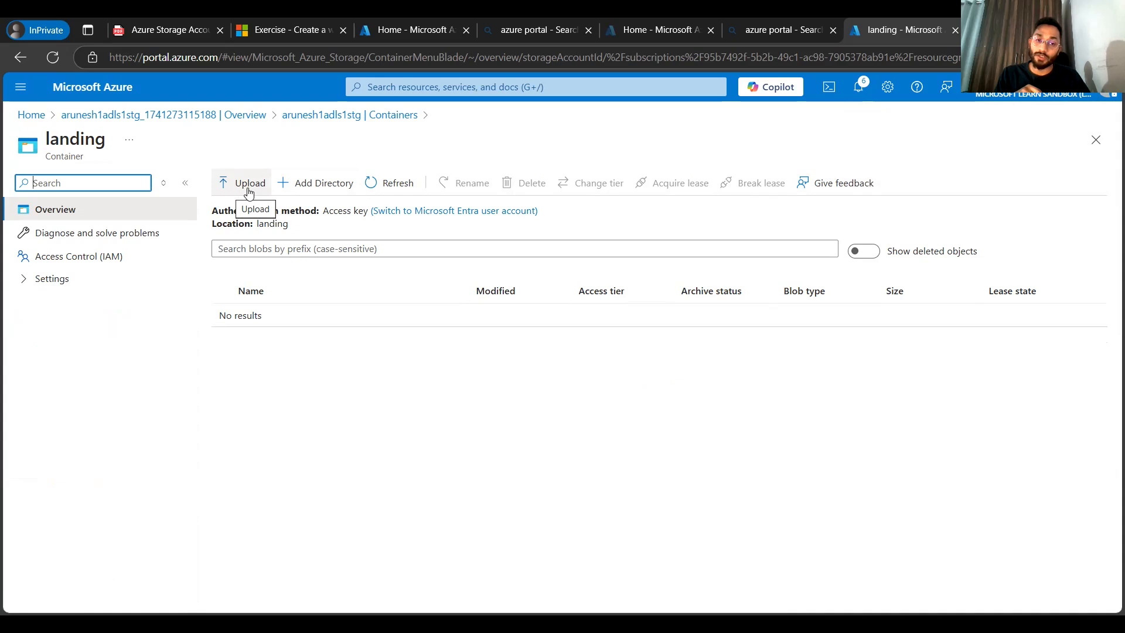
click(333, 183)
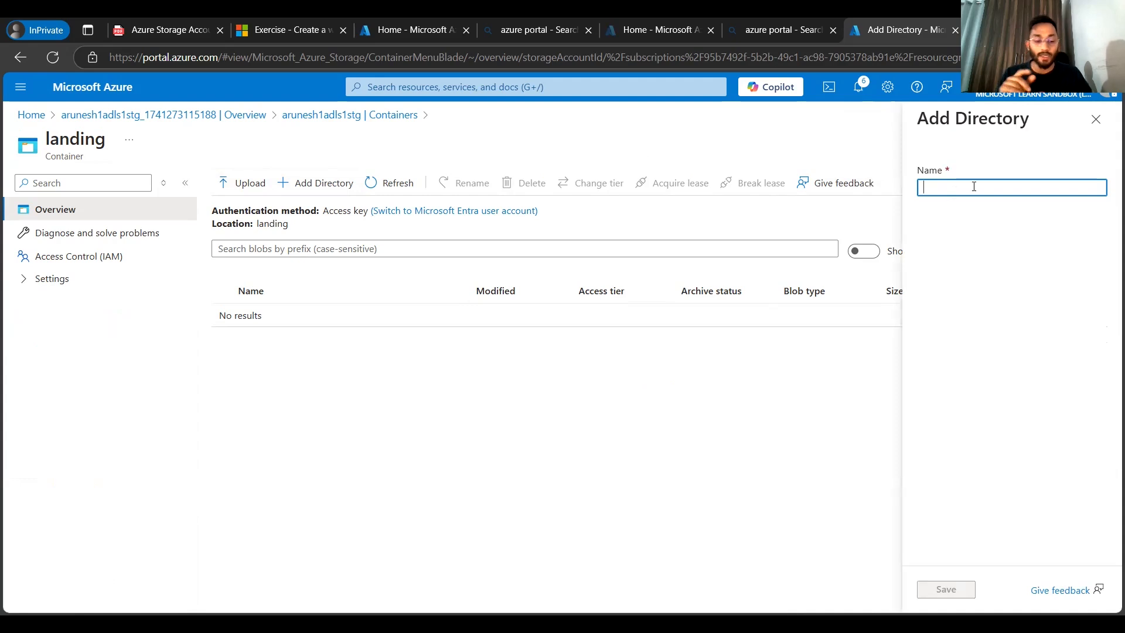
text(folder1)
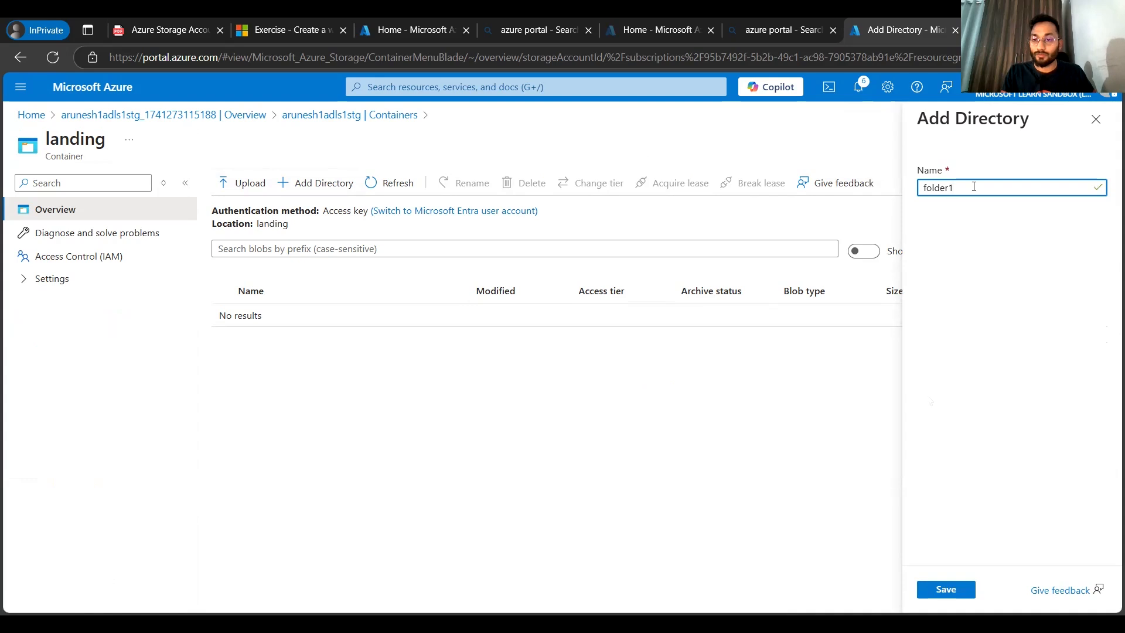
click(950, 589)
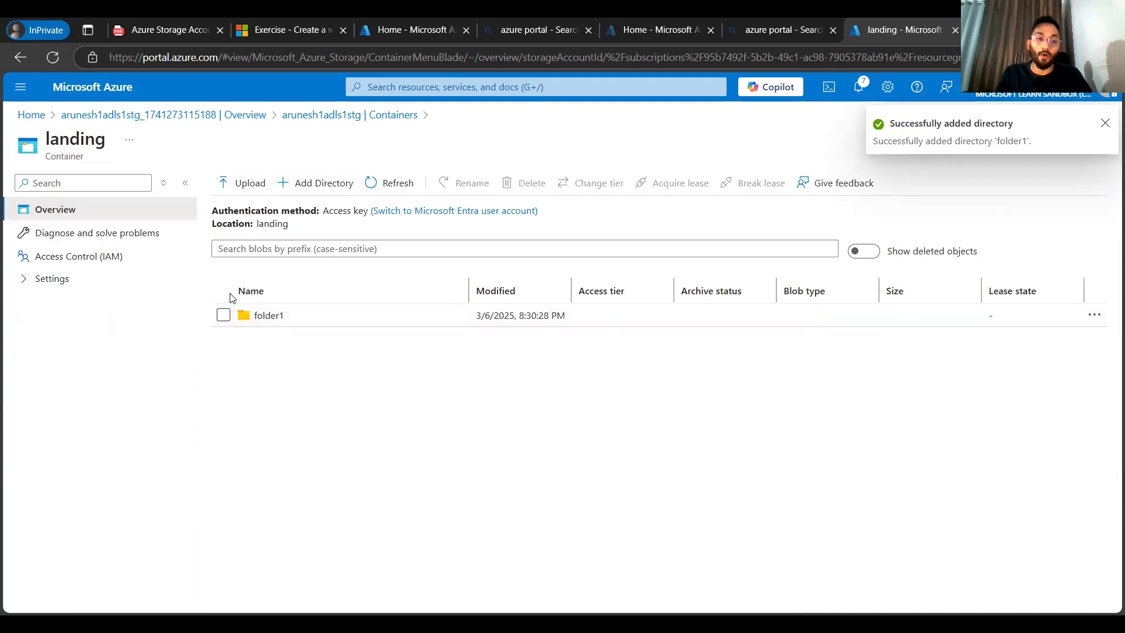
click(252, 317)
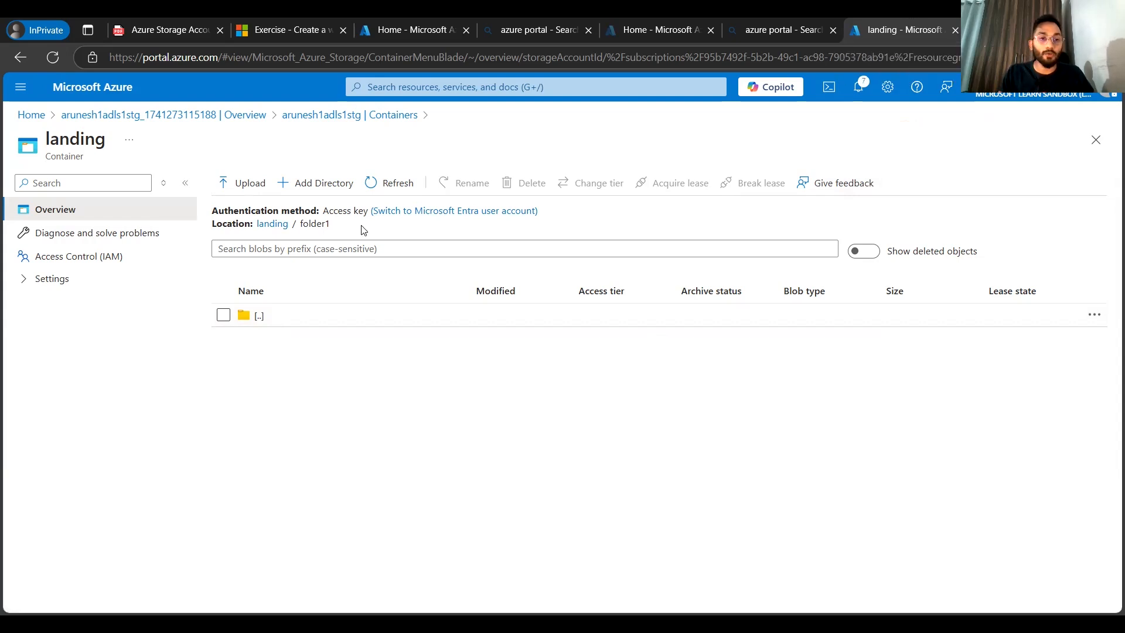
Step: Compare the hierarchical namespace property of the arunesh1stg and arunesh1adls1stg storage accounts
click(288, 116)
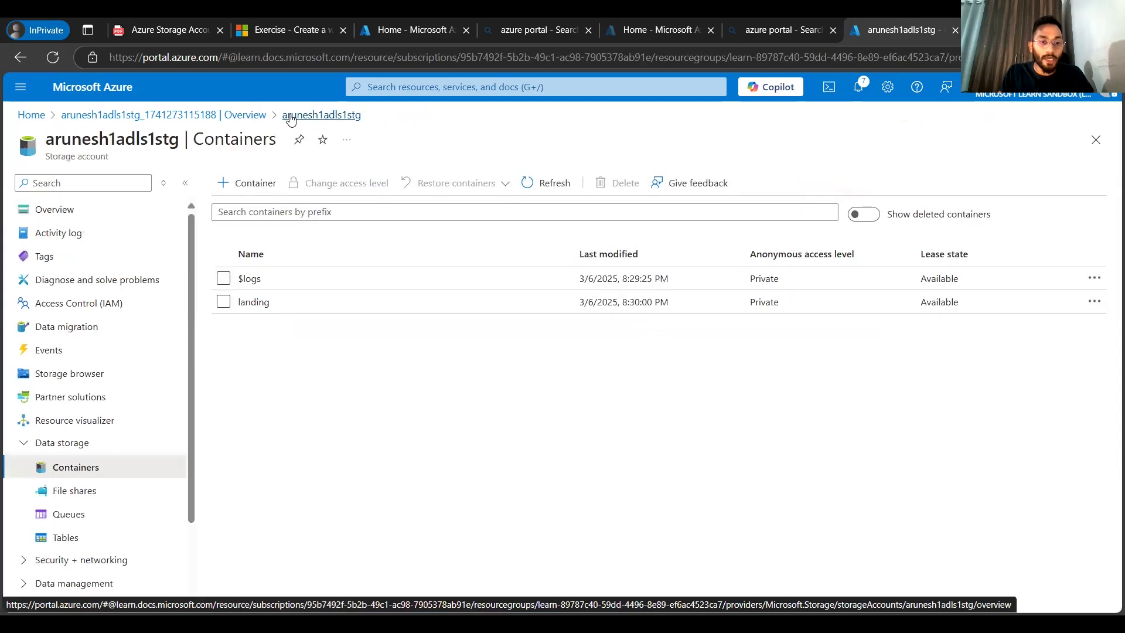
click(238, 122)
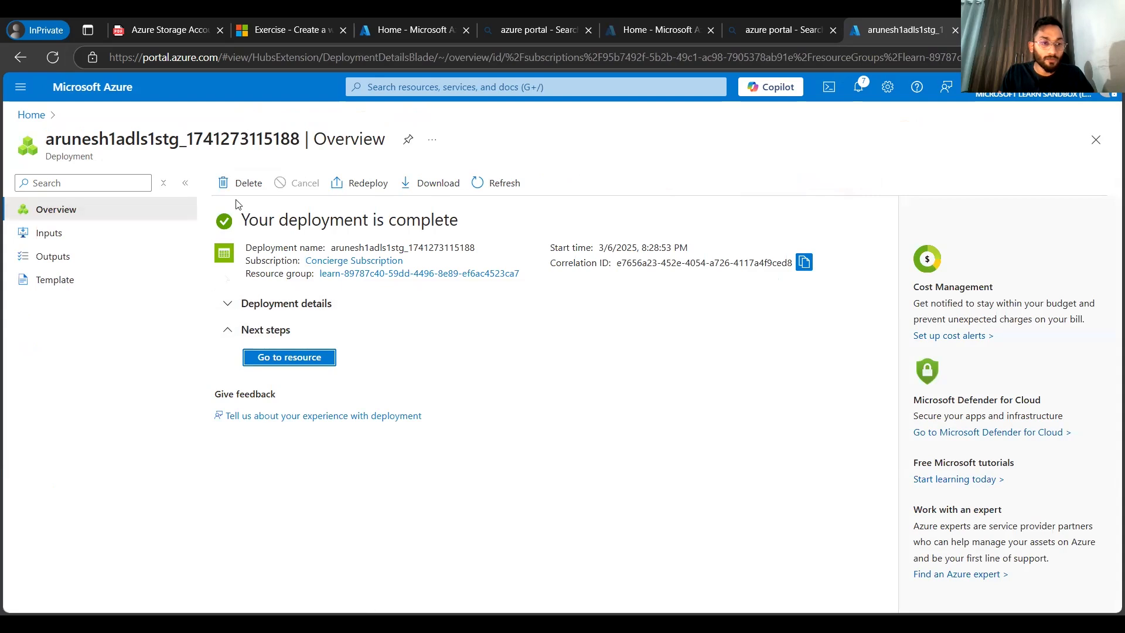
click(31, 115)
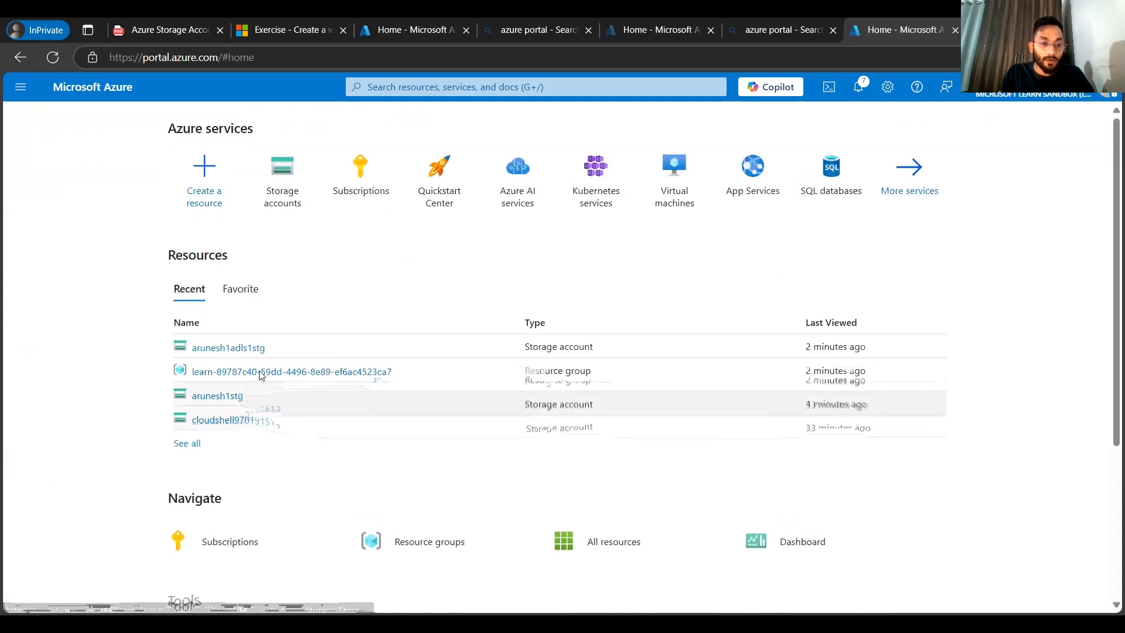
click(227, 397)
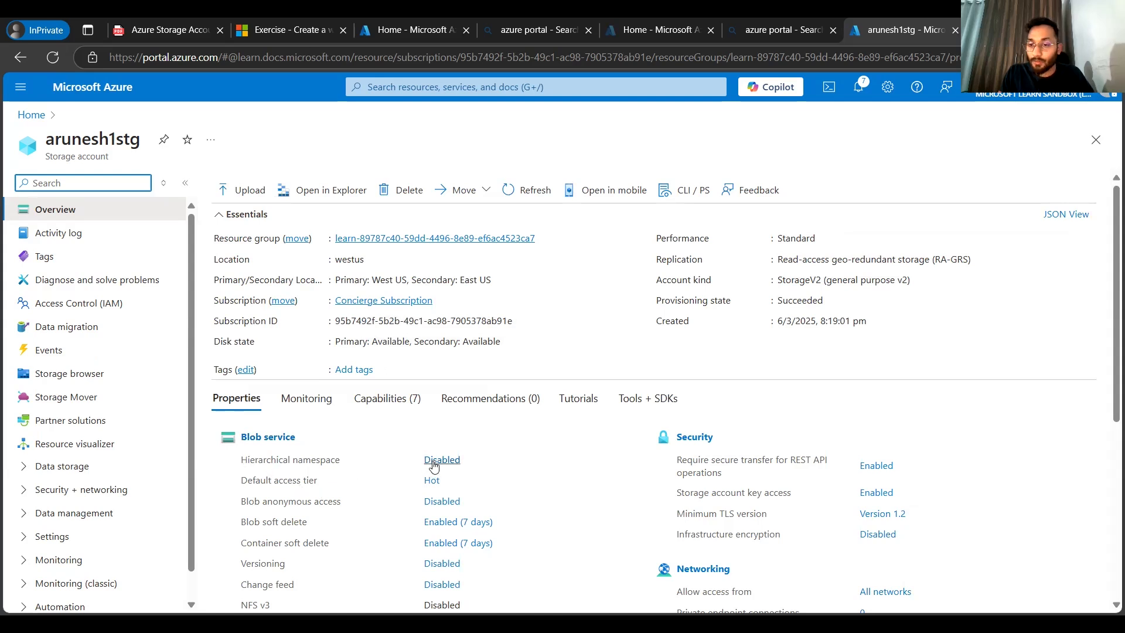
click(20, 59)
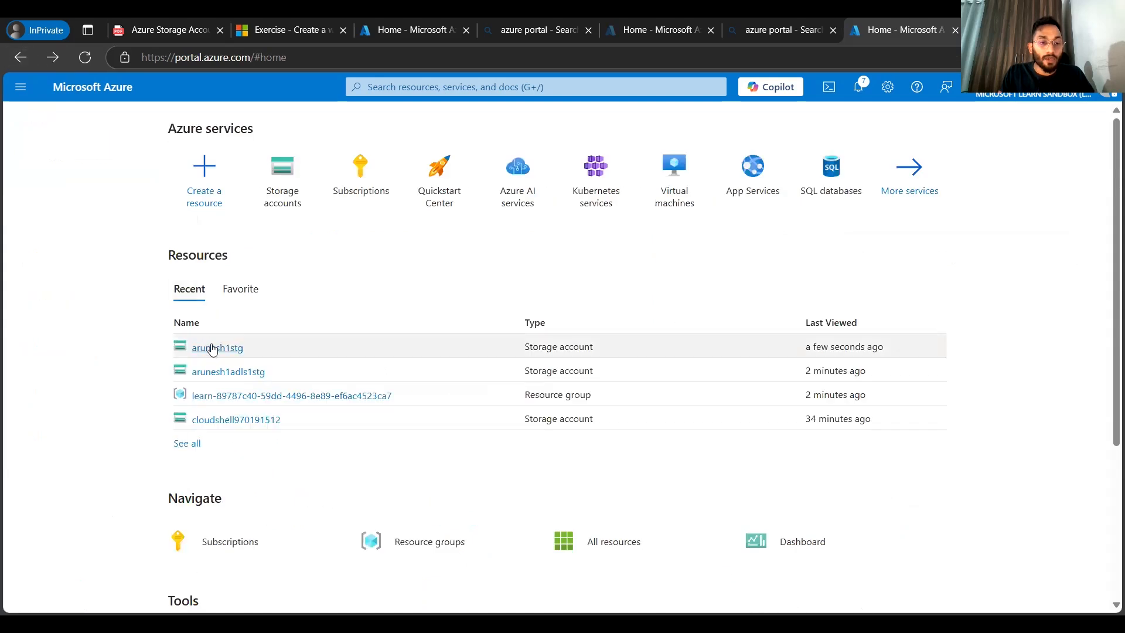
click(231, 380)
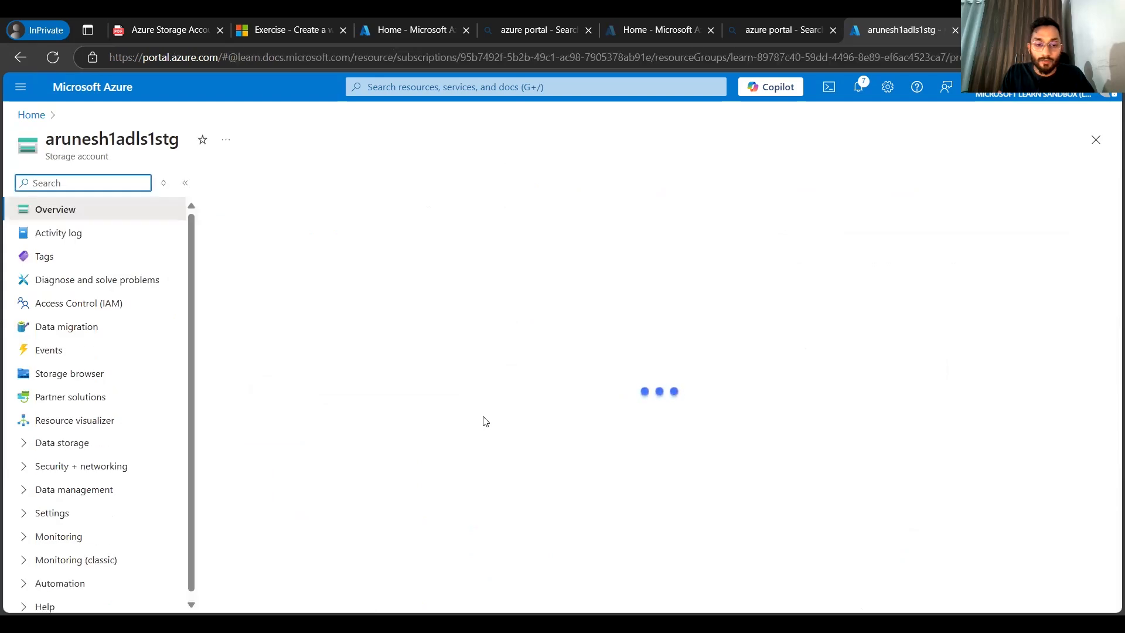
scroll(468, 425, down, 1)
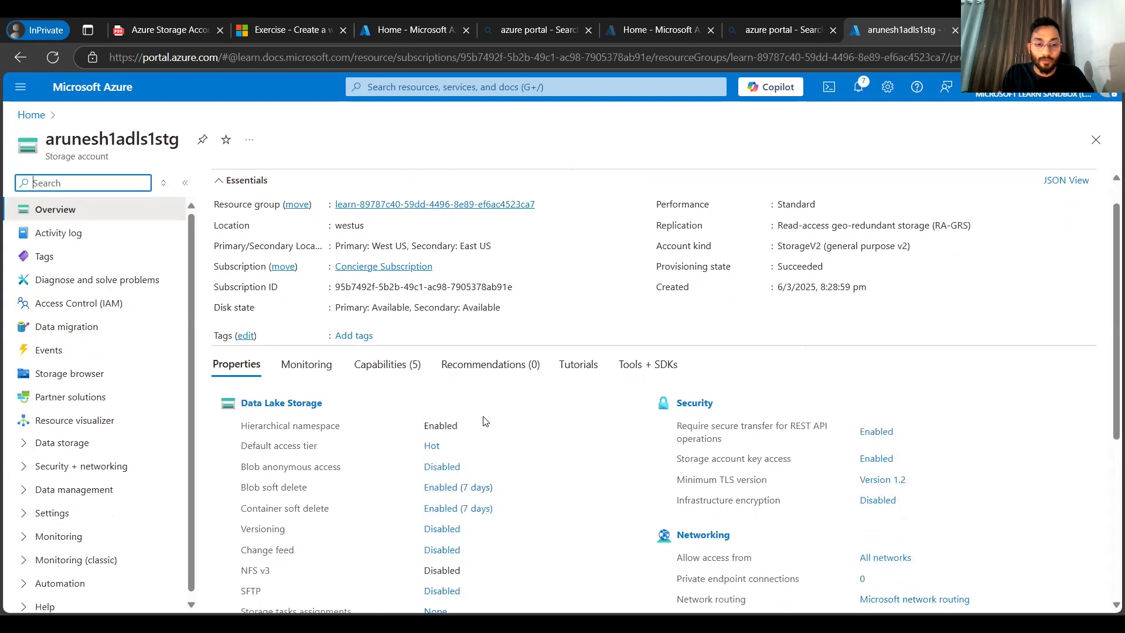
double_click(441, 424)
click(526, 414)
Step: Switch to the lecture PDF and review the table of Azure storage types, highlighting Blob Storage
click(196, 23)
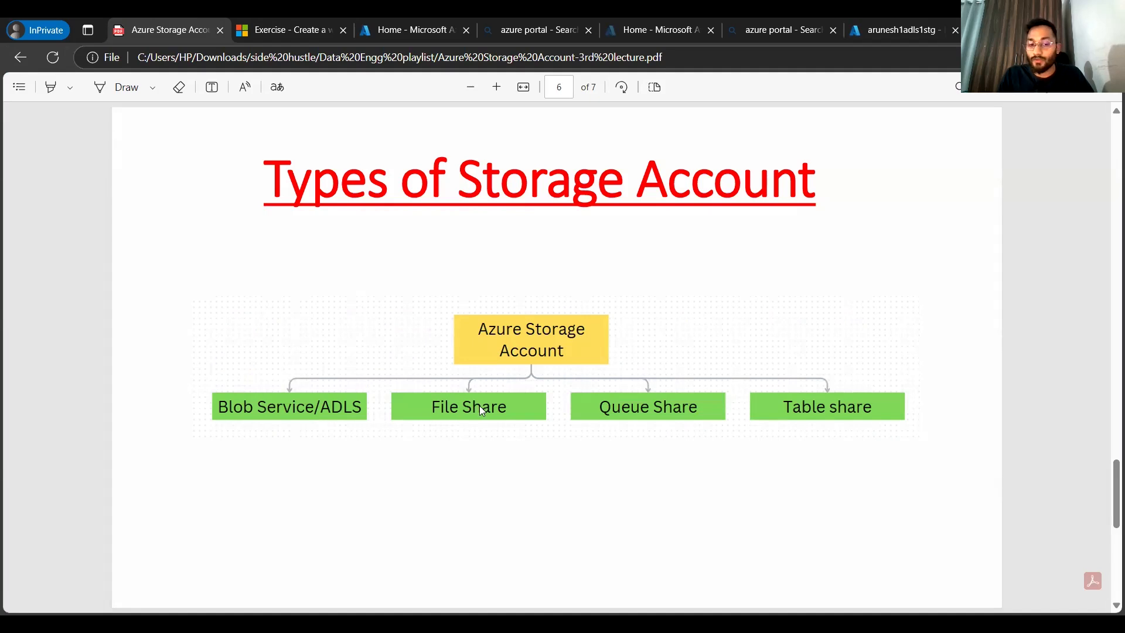
scroll(489, 406, down, 3)
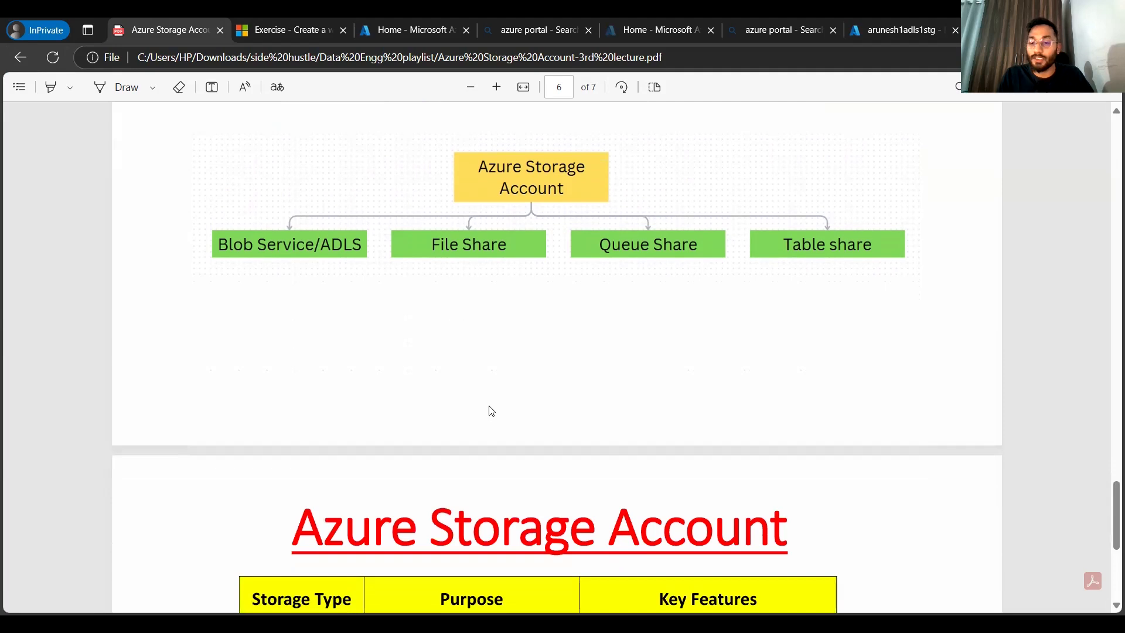
scroll(491, 411, down, 6)
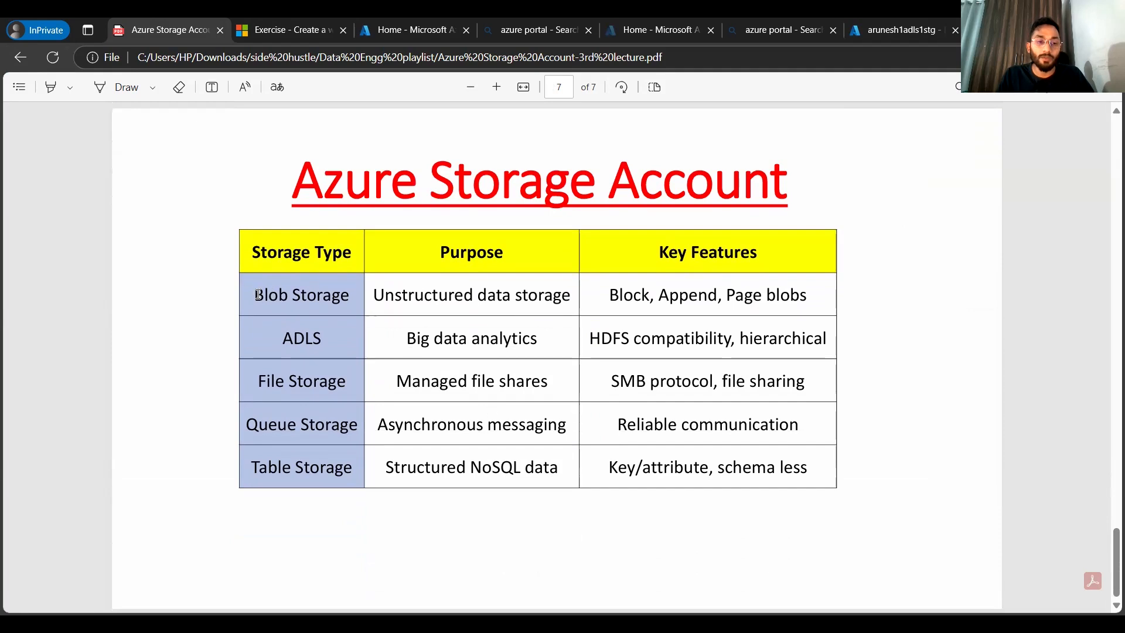
drag(258, 294, 356, 304)
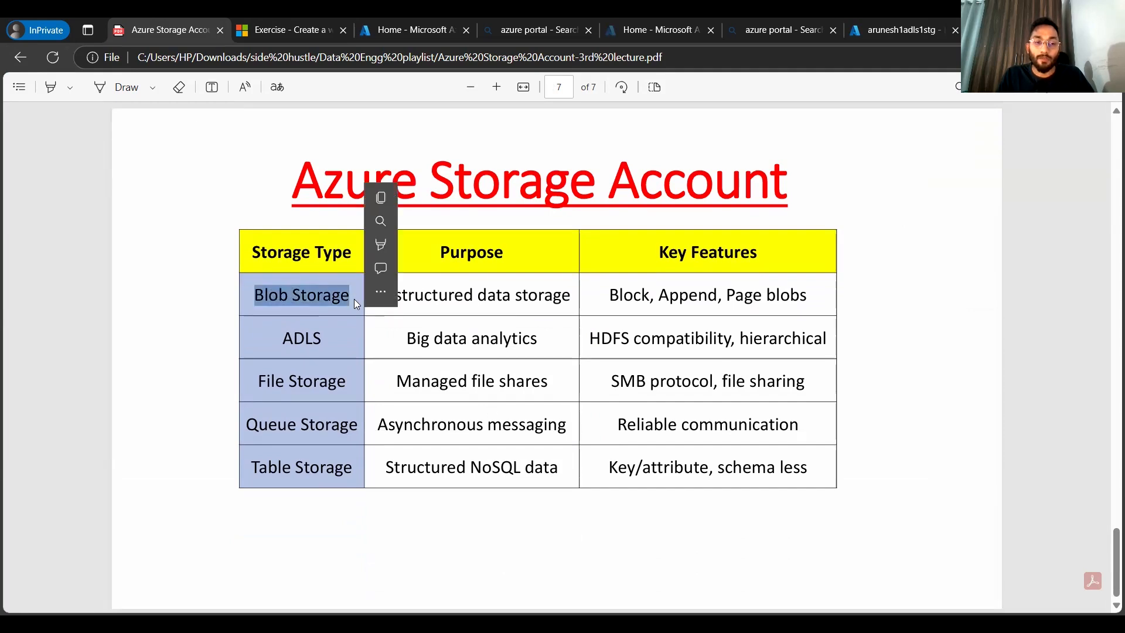